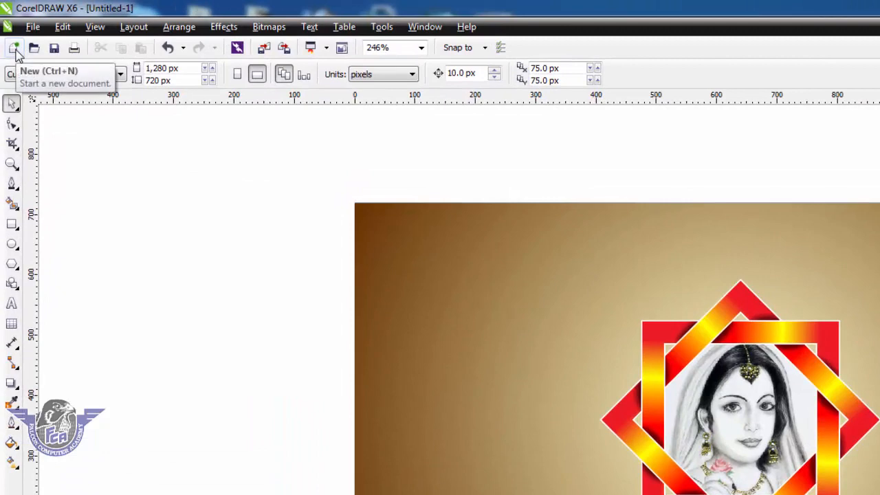
# - Create a new RGB document of 1,280 by 720 px at 300 dpi
pyautogui.click(14, 49)
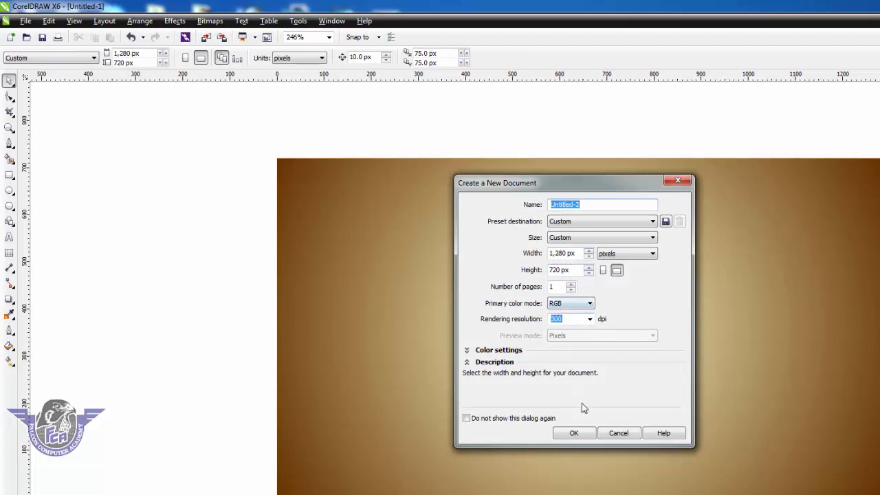
pyautogui.click(582, 435)
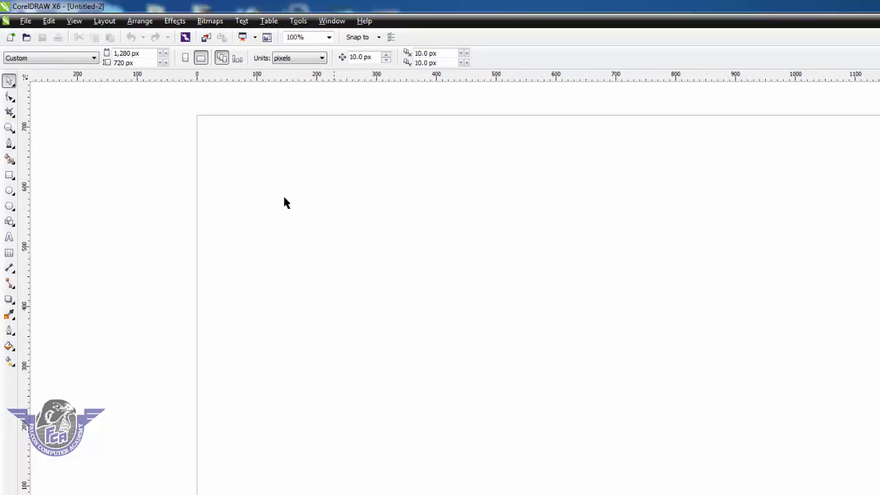
# - Draw a square about 380 px wide and add a concentric scaled-down copy about 296 px wide inside it
pyautogui.click(8, 155)
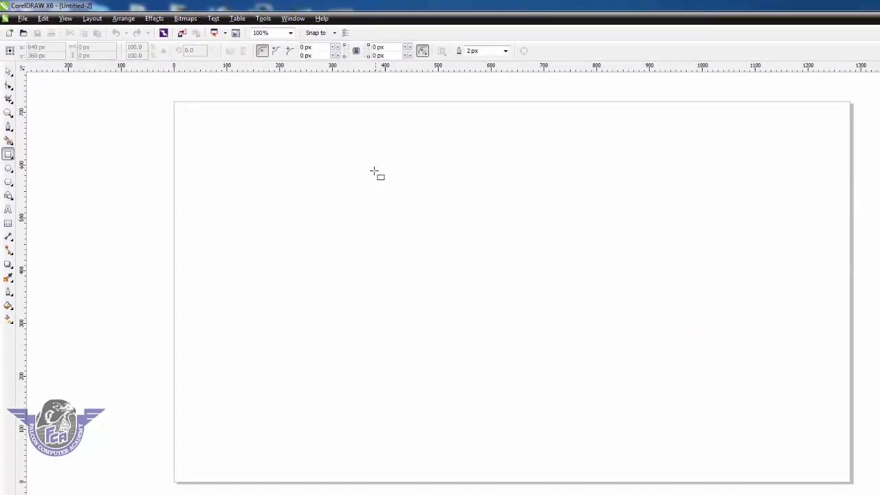
pyautogui.moveTo(352, 158); pyautogui.dragTo(481, 356)
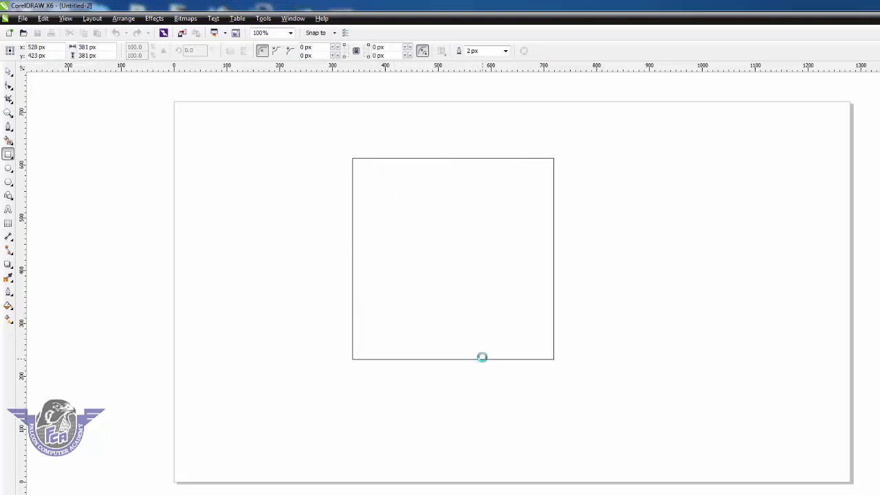
pyautogui.click(9, 74)
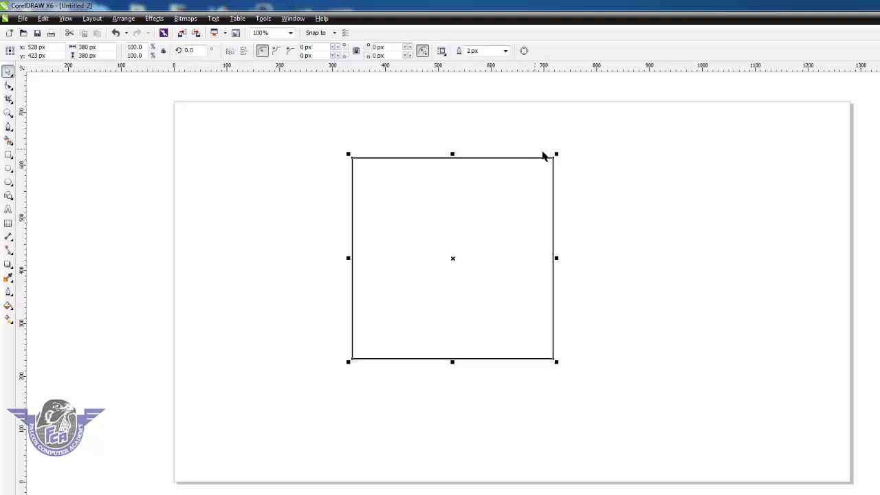
pyautogui.moveTo(557, 153); pyautogui.dragTo(541, 175)
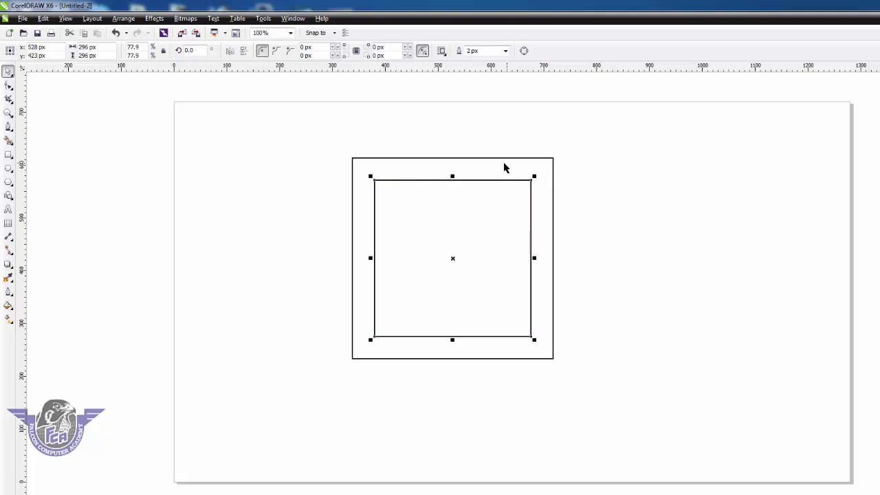
# - Make a copy of both squares rotated 45° clockwise about their common centre to form an eight-pointed star outline
pyautogui.click(323, 145)
pyautogui.moveTo(318, 144); pyautogui.dragTo(583, 403)
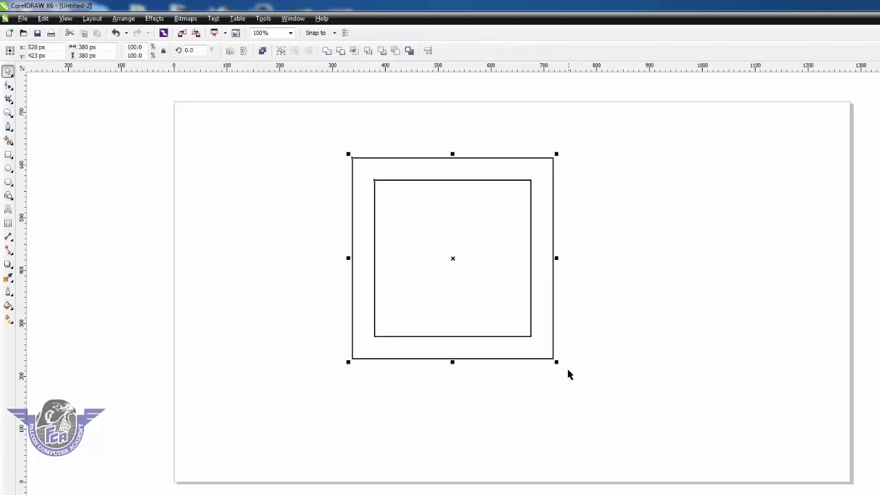
pyautogui.click(488, 203)
pyautogui.moveTo(558, 156); pyautogui.dragTo(568, 263)
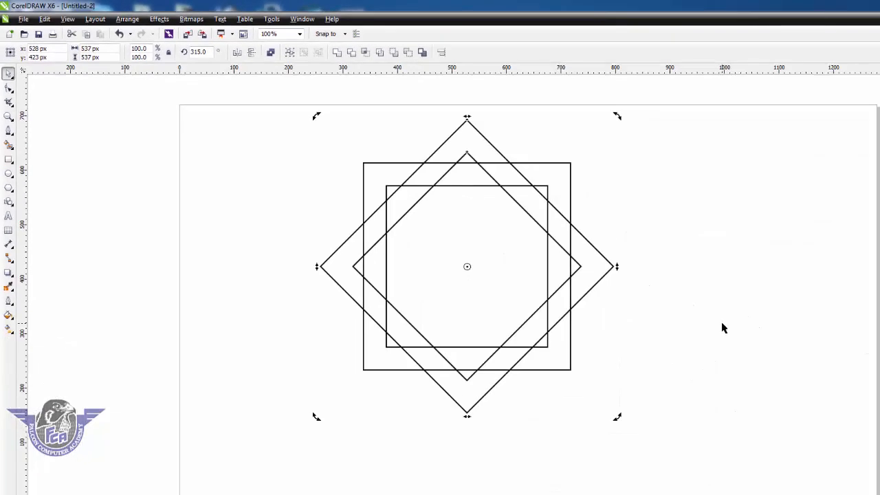
pyautogui.click(302, 206)
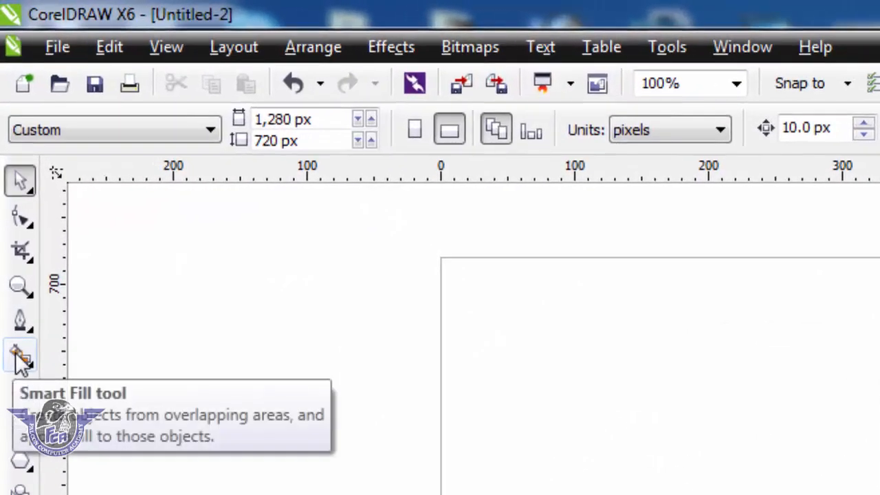
# - Smart-fill the three adjoining areas of the upright frame's upper-left corner and left side in red
pyautogui.click(21, 361)
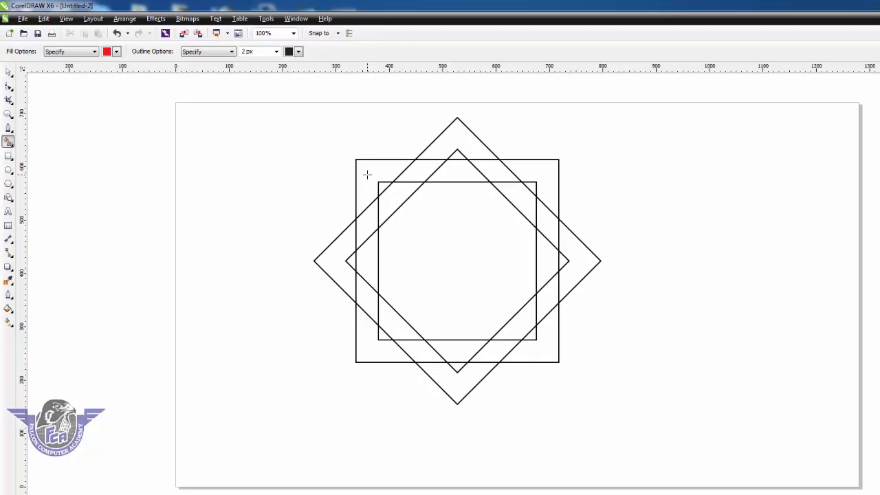
pyautogui.click(367, 174)
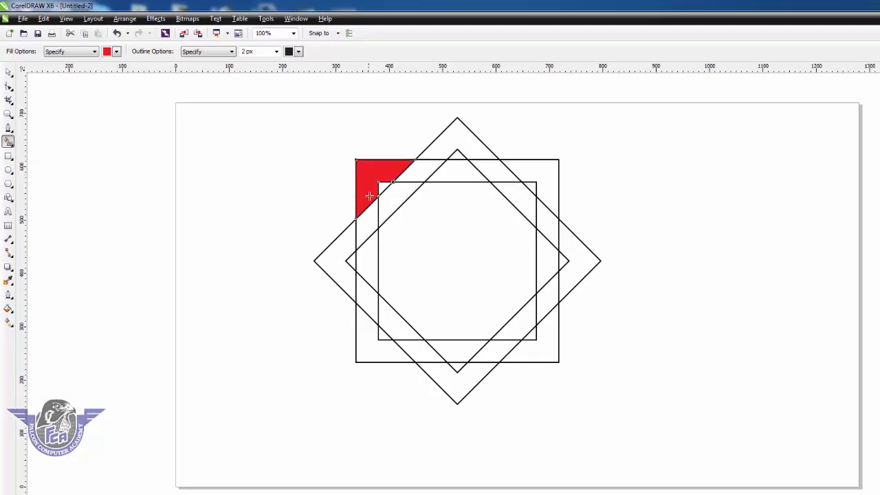
pyautogui.click(370, 218)
pyautogui.click(372, 251)
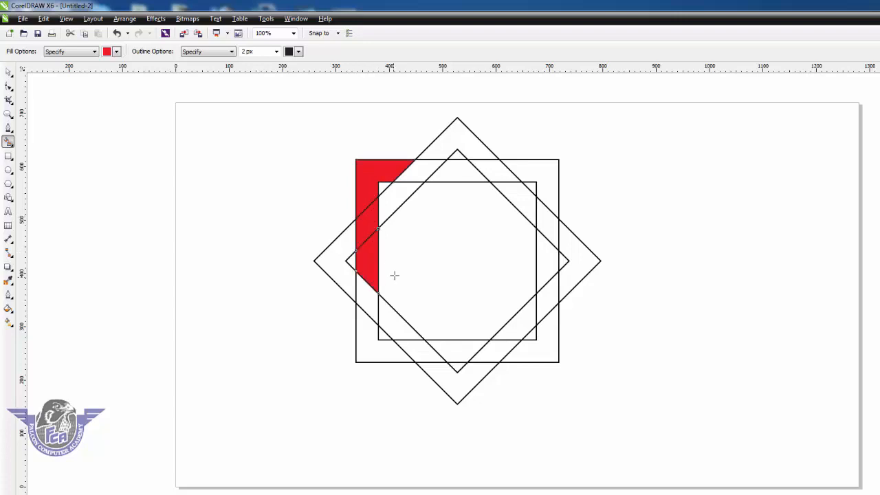
# - Weld the three red pieces on the frame's left side into one shape
pyautogui.click(8, 72)
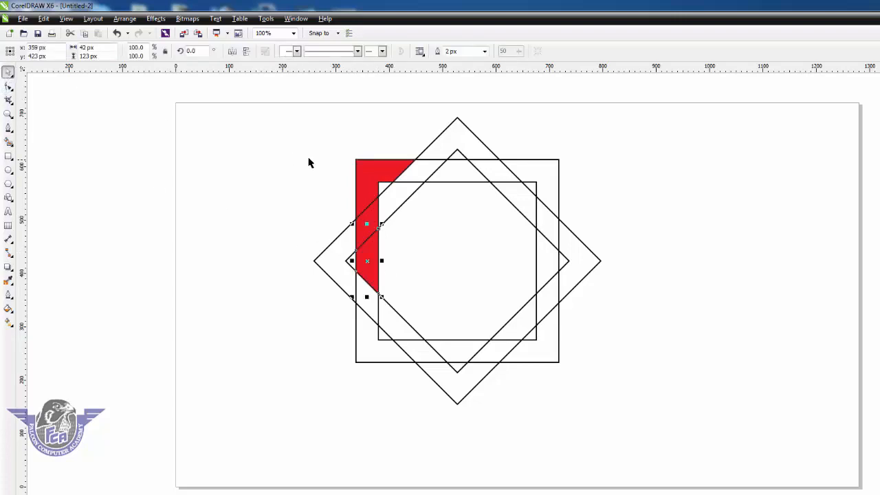
pyautogui.click(326, 141)
pyautogui.moveTo(328, 132); pyautogui.dragTo(344, 161)
pyautogui.moveTo(383, 232); pyautogui.dragTo(422, 297)
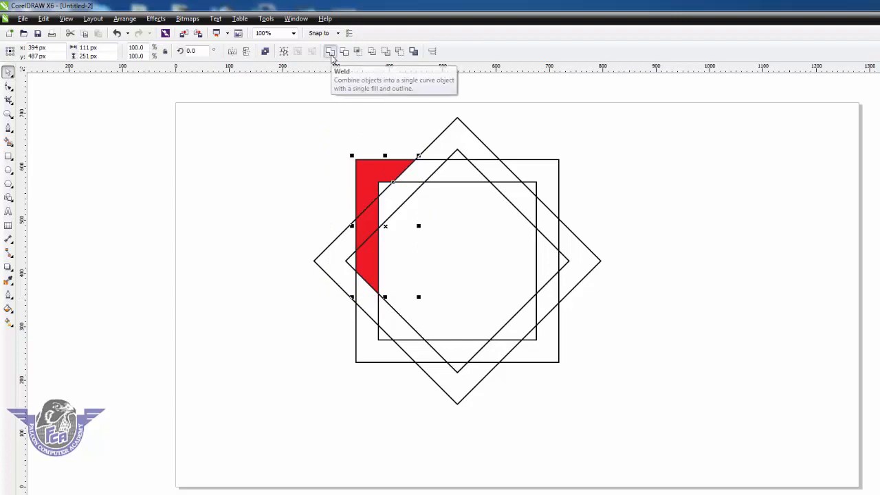
pyautogui.click(330, 52)
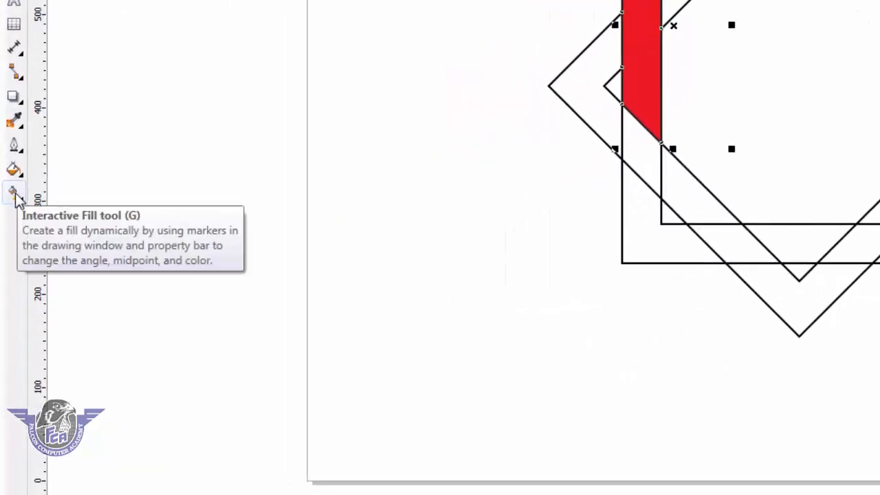
# - Apply a vertical linear fountain fill to the welded strip, red at both ends with a yellow node at about 51%
pyautogui.click(15, 196)
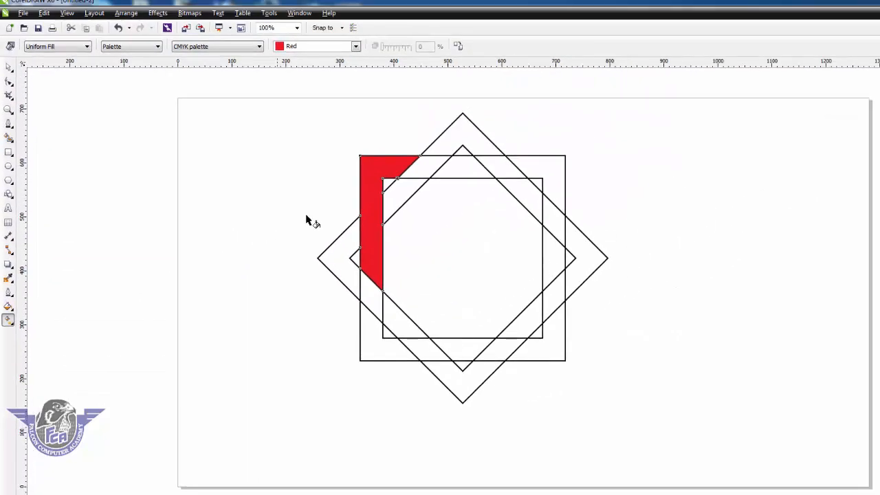
pyautogui.moveTo(370, 167); pyautogui.dragTo(370, 269)
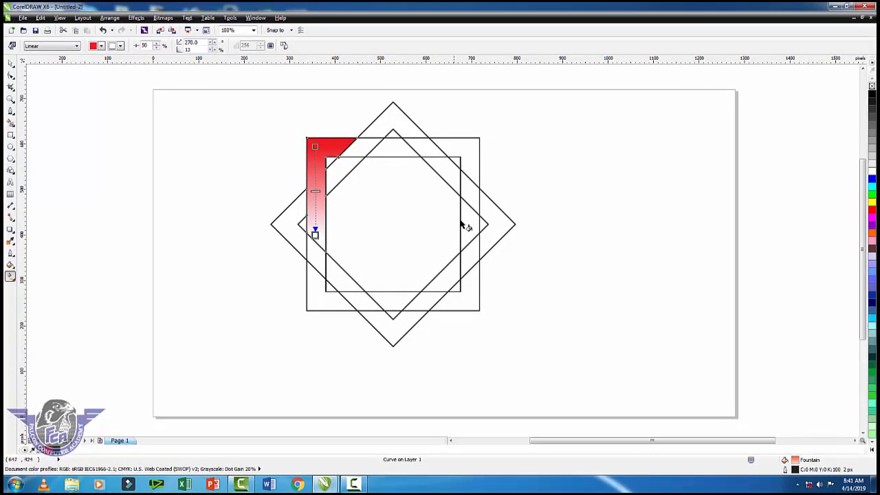
pyautogui.click(872, 210)
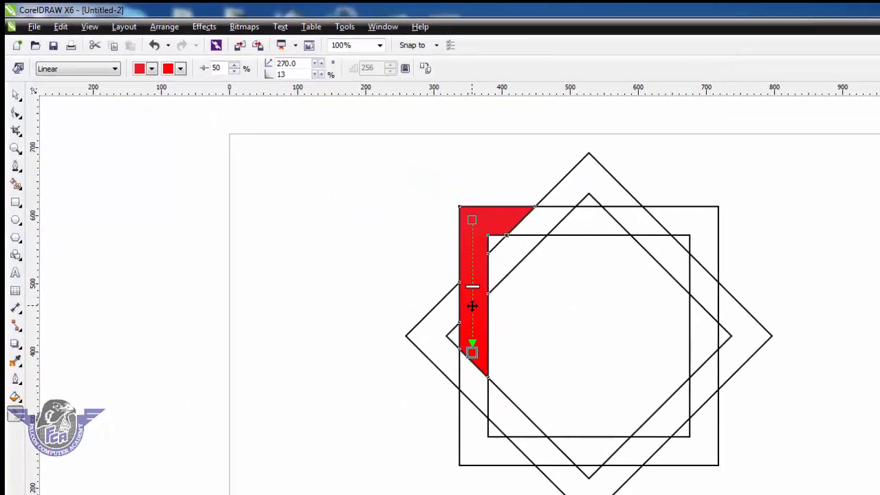
pyautogui.doubleClick(496, 321)
pyautogui.moveTo(497, 319); pyautogui.dragTo(484, 295)
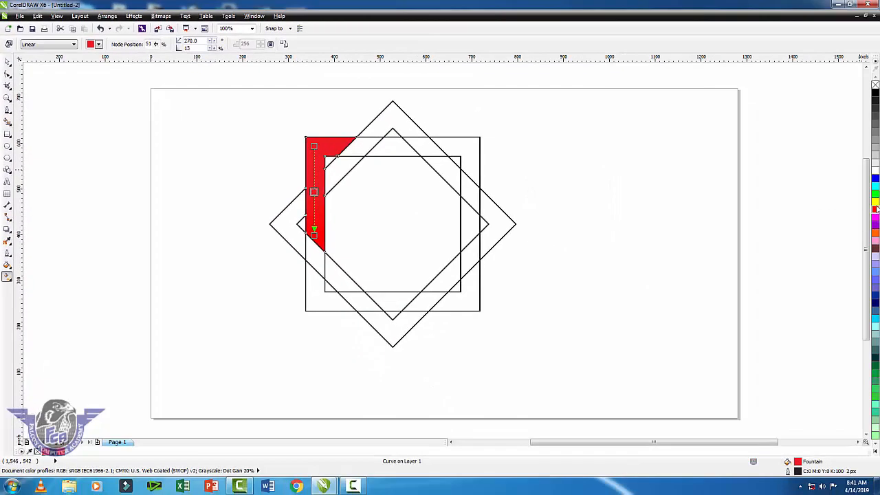
pyautogui.click(875, 203)
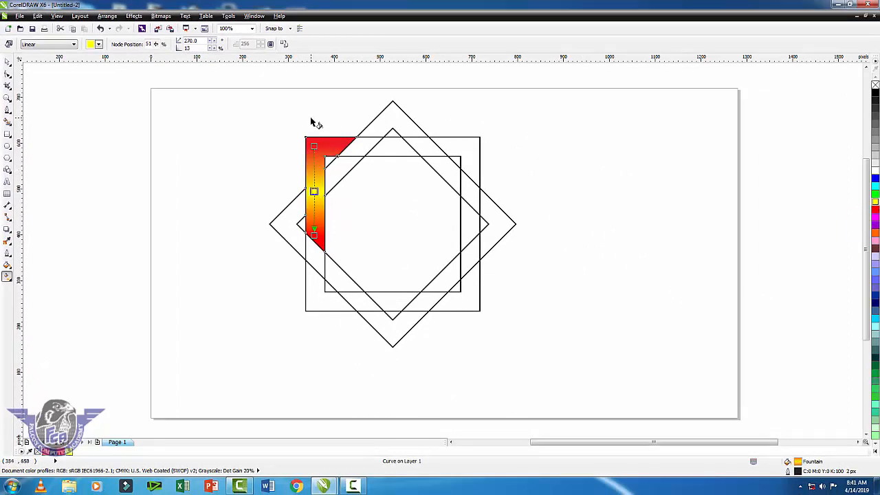
pyautogui.click(6, 63)
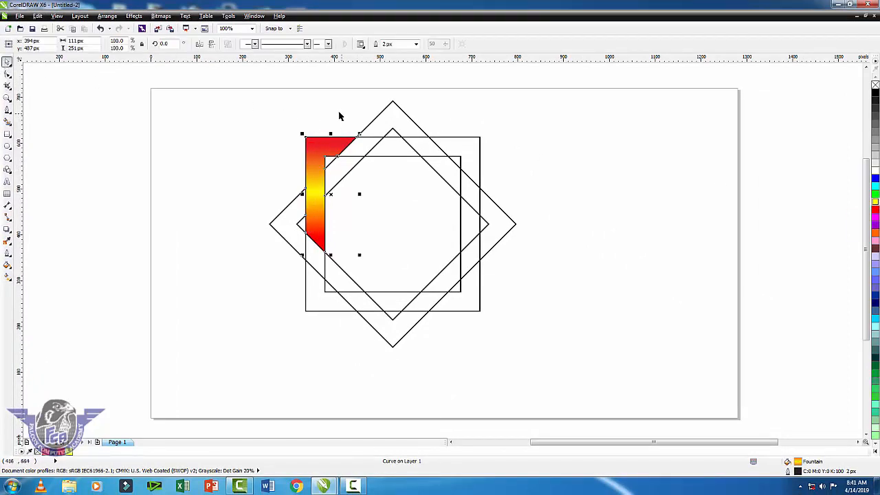
# - Switch the display mode to Enhanced, viewing the lower end of the gradient strip up close
pyautogui.press('F2')
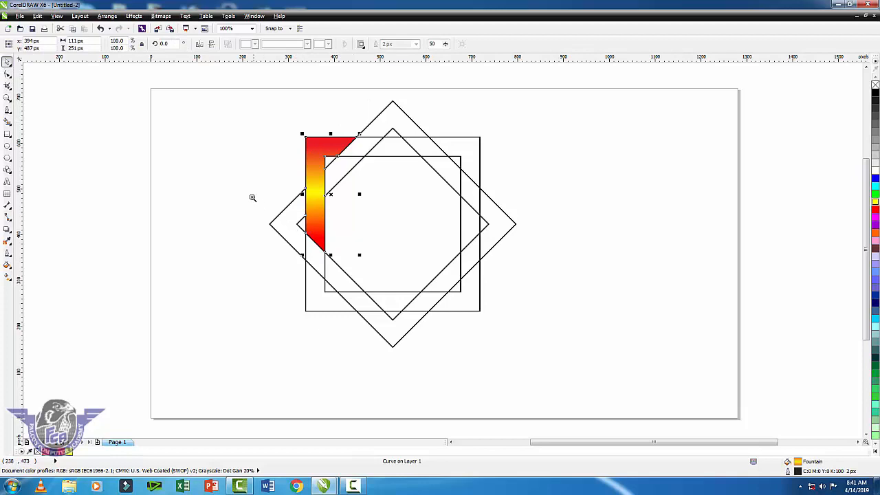
pyautogui.moveTo(243, 195); pyautogui.dragTo(411, 302)
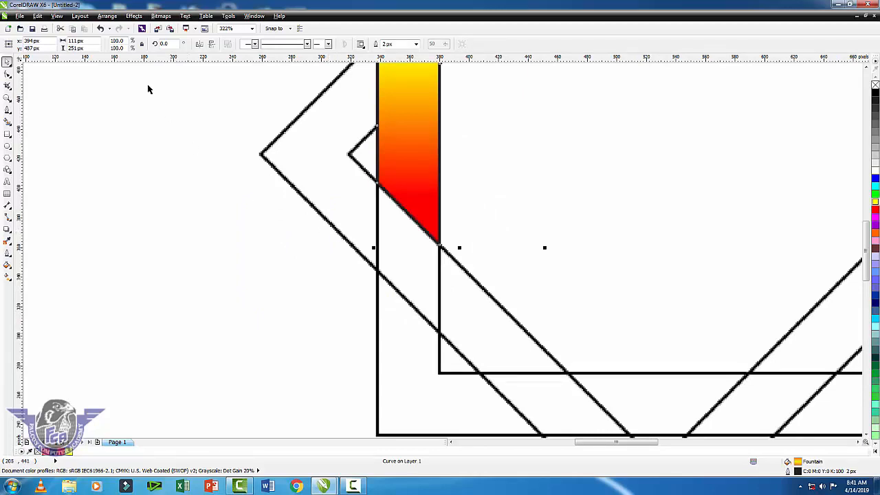
pyautogui.click(58, 16)
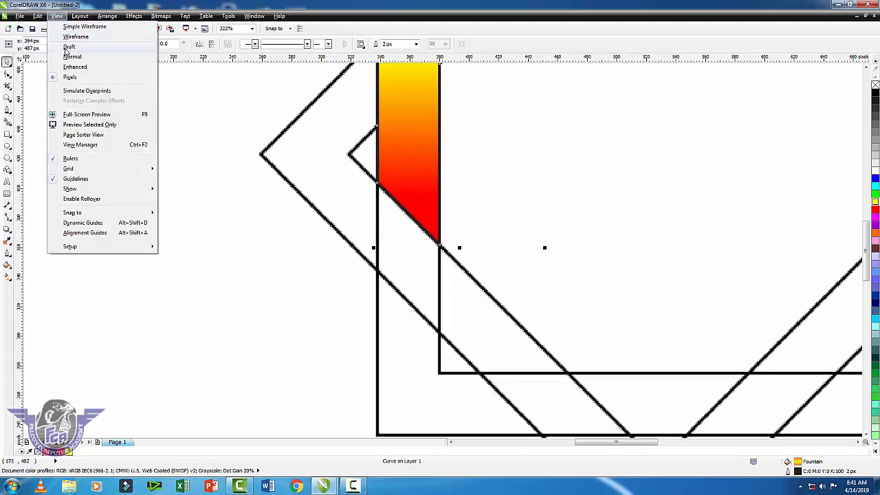
pyautogui.click(71, 67)
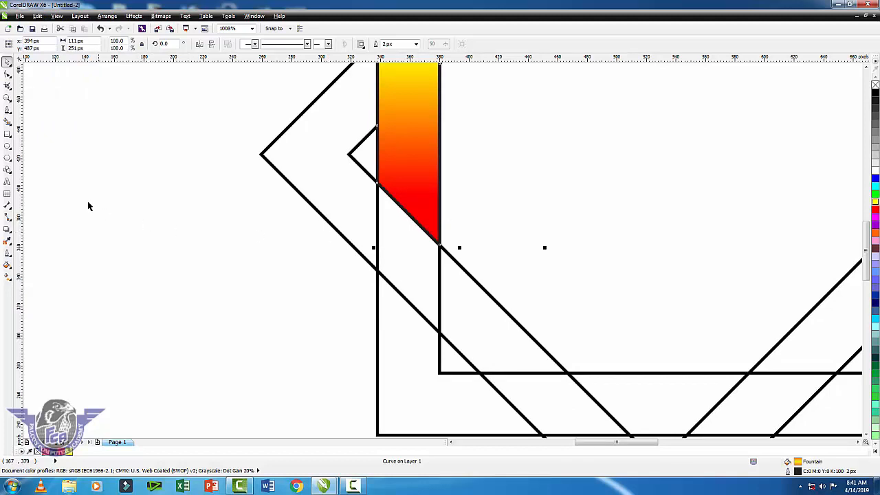
# - Draw a horizontal rectangle about 130 by 46 px just below the star's left point, overlapping the frame's left edge
pyautogui.click(7, 136)
pyautogui.moveTo(195, 212); pyautogui.dragTo(388, 282)
pyautogui.press('space')
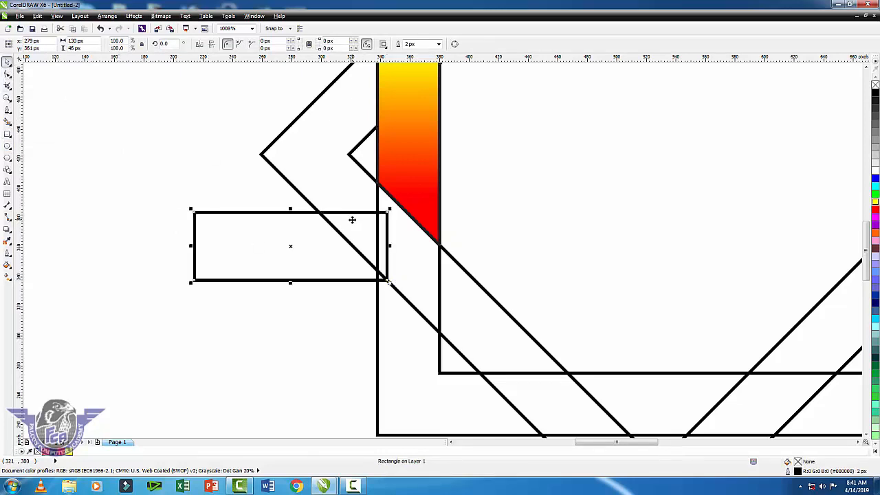
# - Place the rectangle over the gradient strip's lower end and rotate it to about 317.6°, roughly parallel to the diagonal band
pyautogui.click(375, 213)
pyautogui.moveTo(388, 209); pyautogui.dragTo(381, 269)
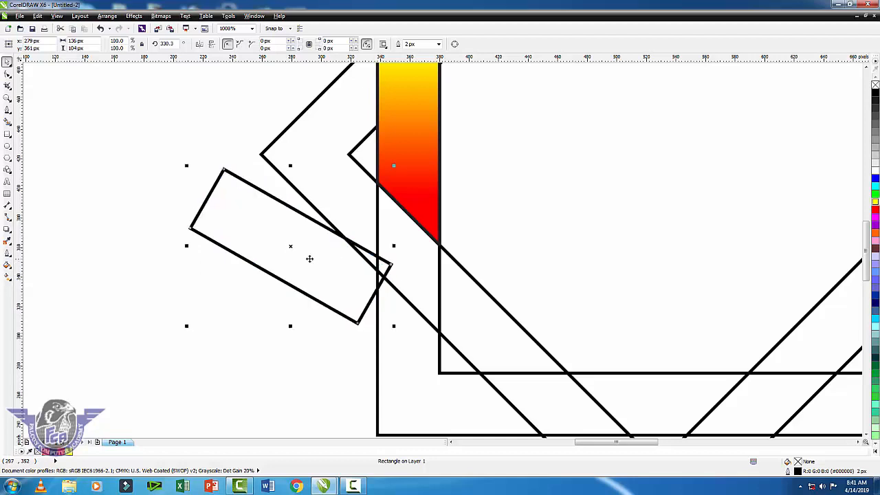
pyautogui.moveTo(323, 260); pyautogui.dragTo(427, 233)
pyautogui.click(458, 240)
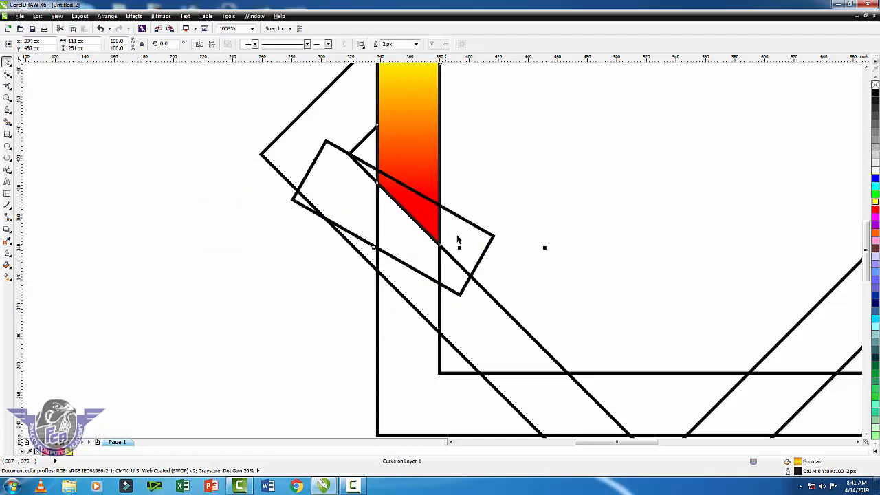
pyautogui.click(486, 235)
pyautogui.click(490, 233)
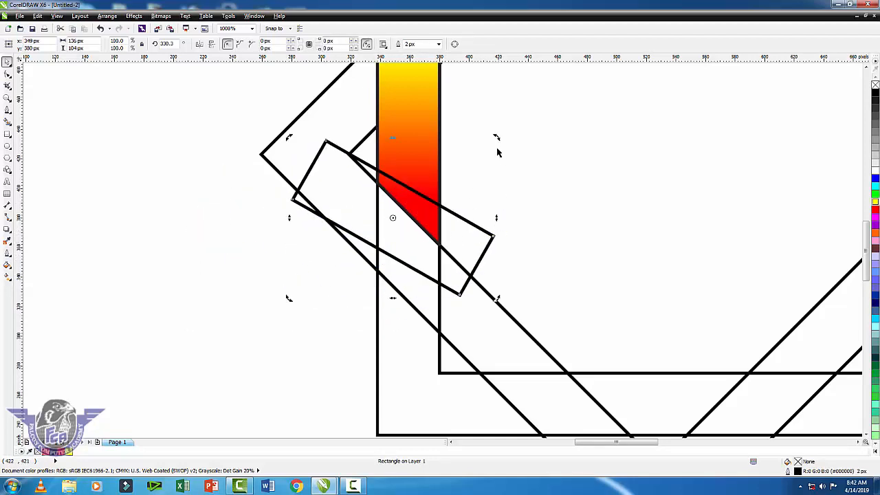
pyautogui.moveTo(498, 138); pyautogui.dragTo(510, 163)
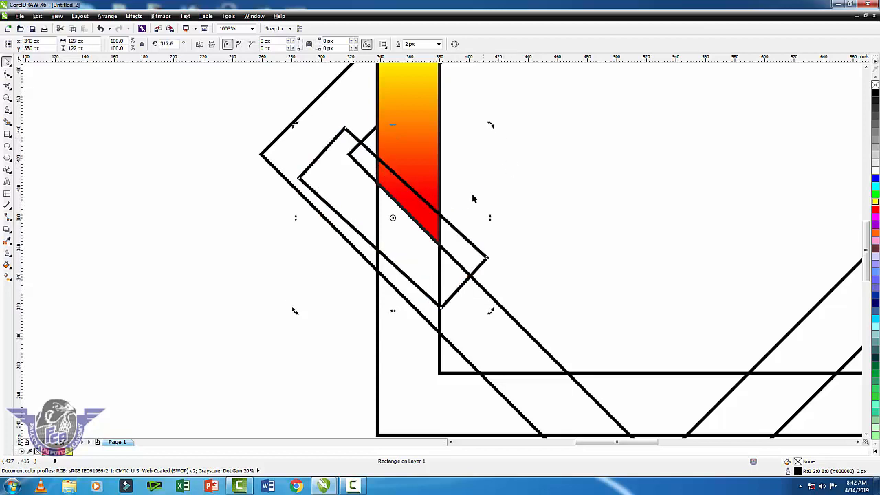
# - Move the tilted rectangle to the empty area left of the star and give it a black fill with no outline
pyautogui.moveTo(452, 226); pyautogui.dragTo(246, 268)
pyautogui.hotkey('ctrl', 'z')
pyautogui.click(381, 162)
pyautogui.moveTo(383, 171); pyautogui.dragTo(192, 228)
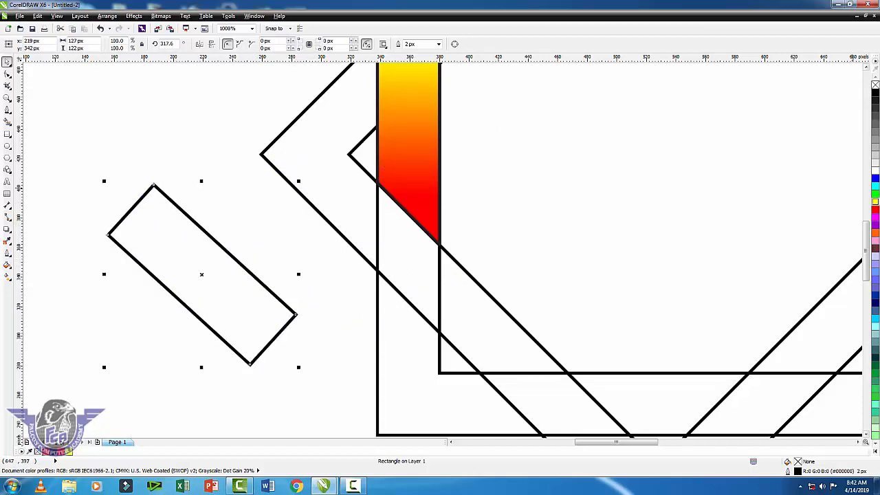
pyautogui.click(875, 94)
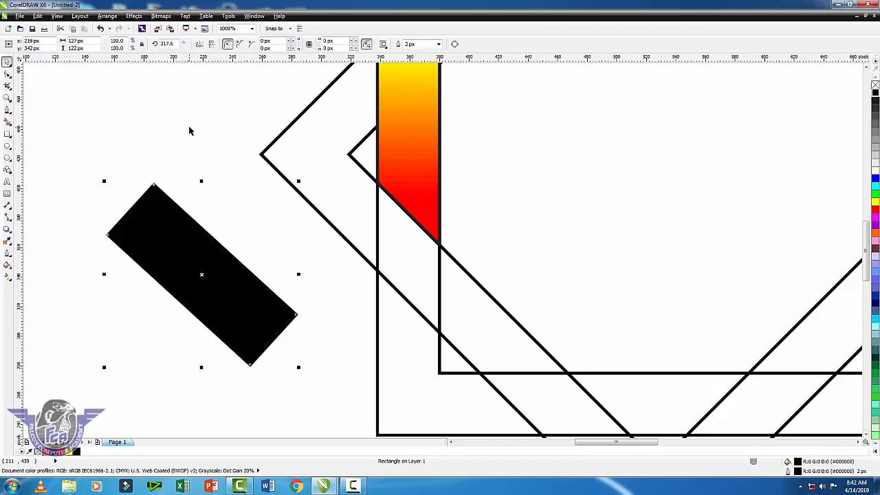
pyautogui.rightClick(874, 84)
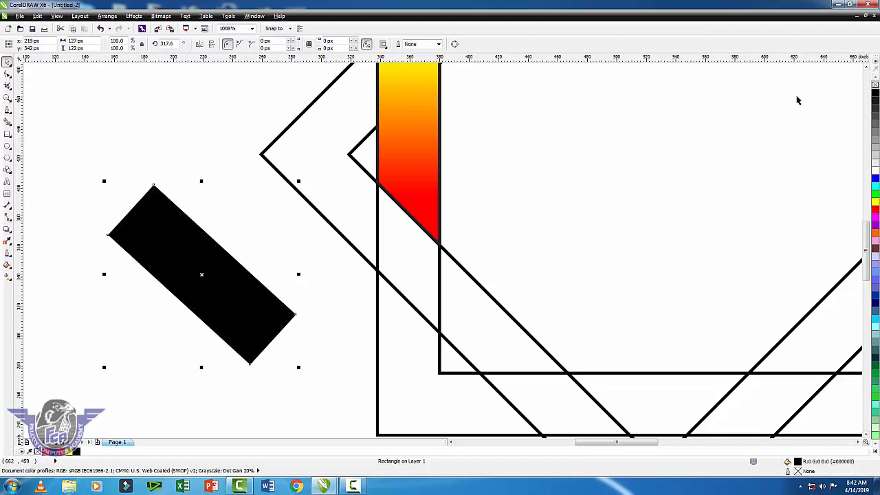
# - Apply a drop shadow to the tilted black rectangle and raise the shadow's opacity to 79
pyautogui.click(9, 238)
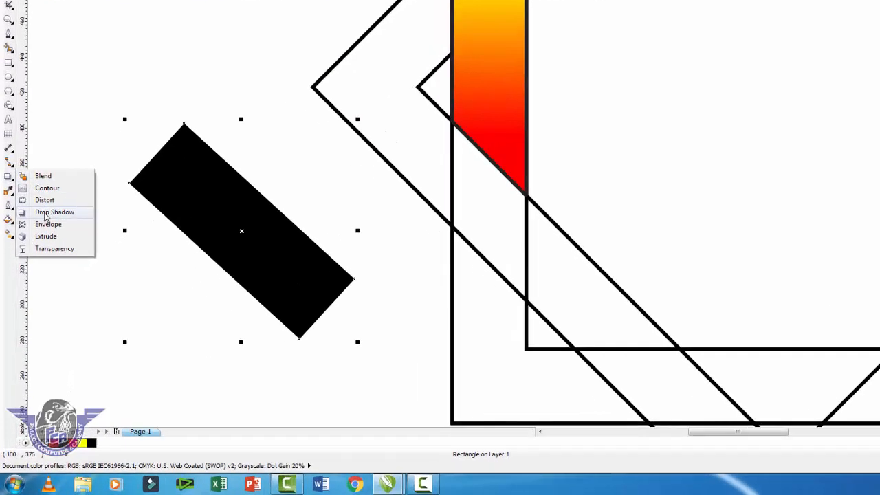
pyautogui.click(68, 120)
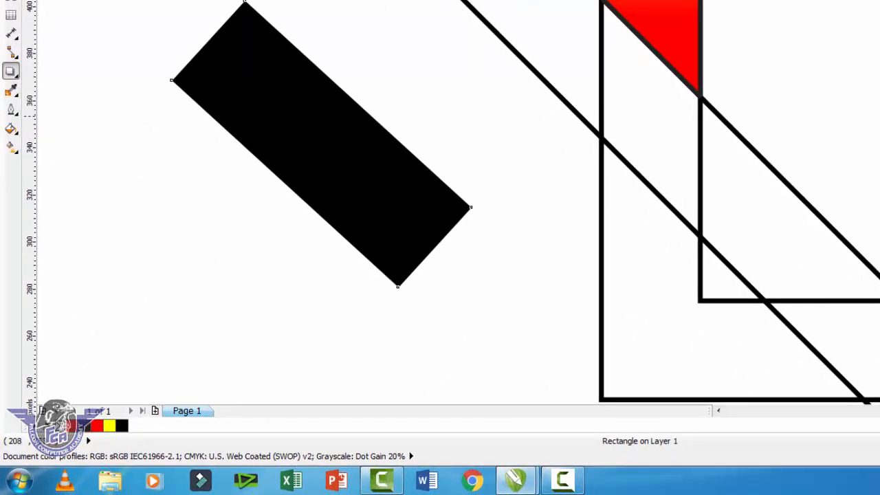
pyautogui.moveTo(321, 143); pyautogui.dragTo(430, 66)
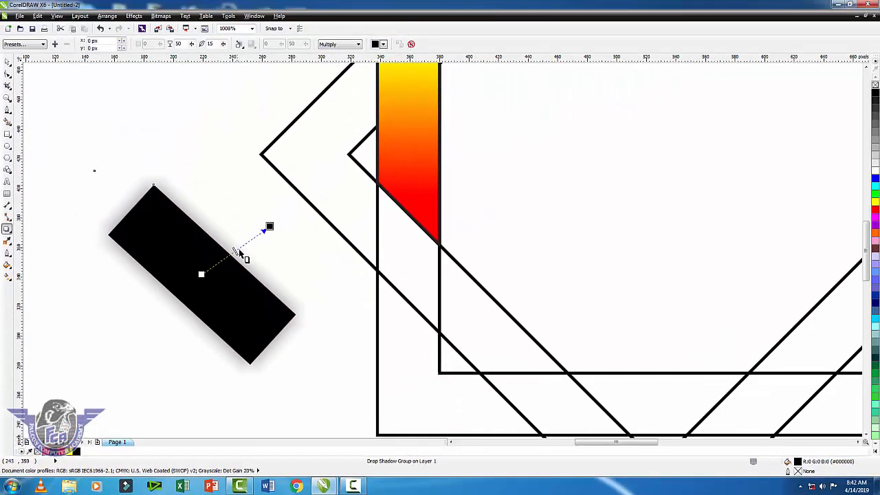
pyautogui.moveTo(282, 203); pyautogui.dragTo(302, 189)
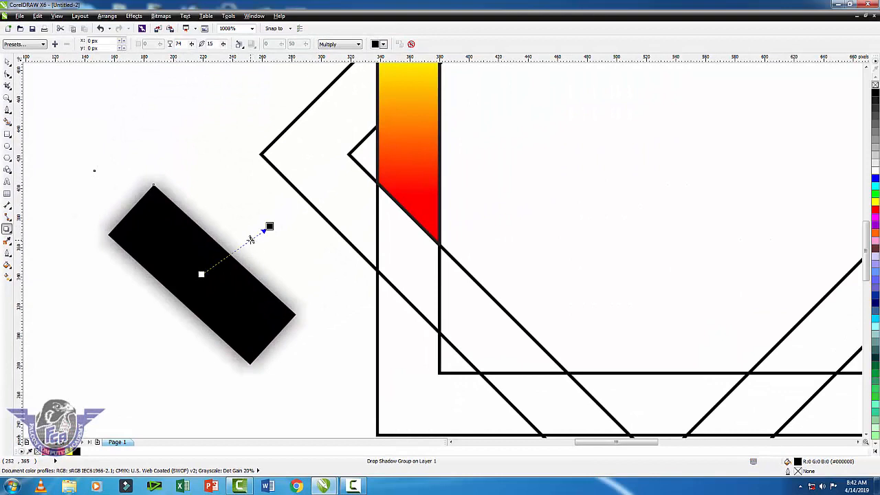
pyautogui.moveTo(251, 239)
pyautogui.mouseDown()
pyautogui.moveTo(265, 230)
pyautogui.moveTo(252, 238)
pyautogui.mouseUp()
# - Set the shadow's feathering direction to Outside and its opacity to 54
pyautogui.click(239, 44)
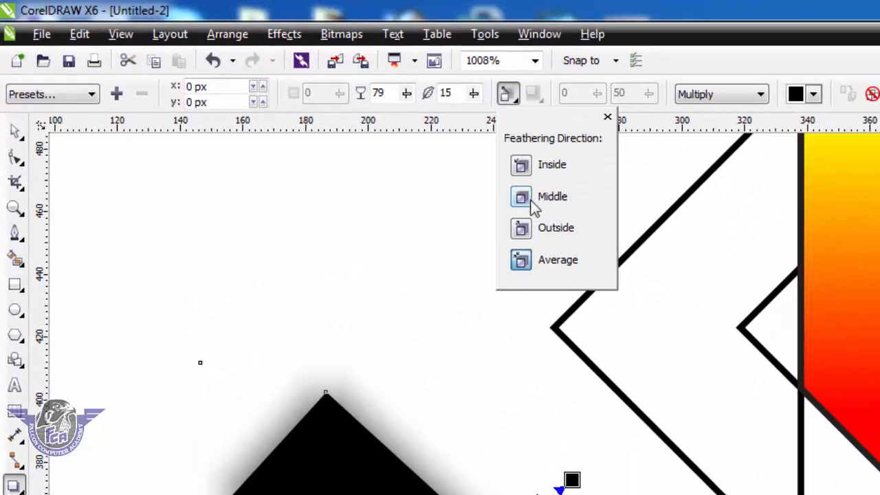
pyautogui.click(529, 229)
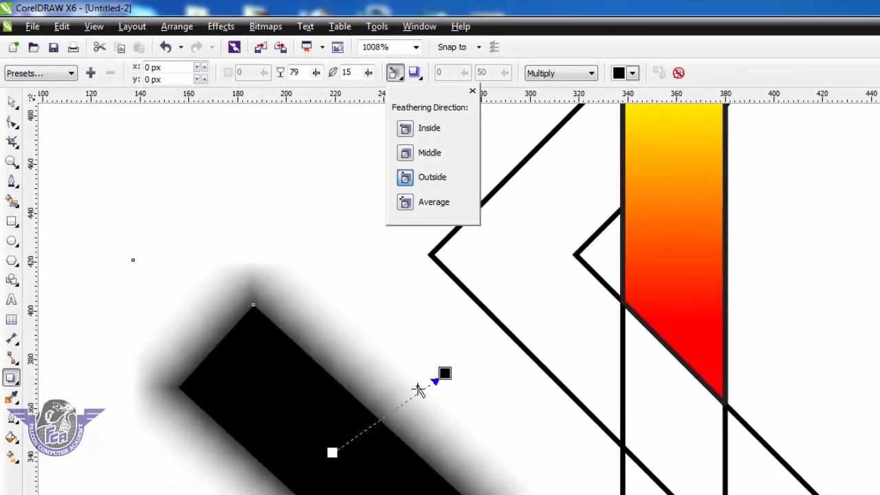
pyautogui.click(418, 390)
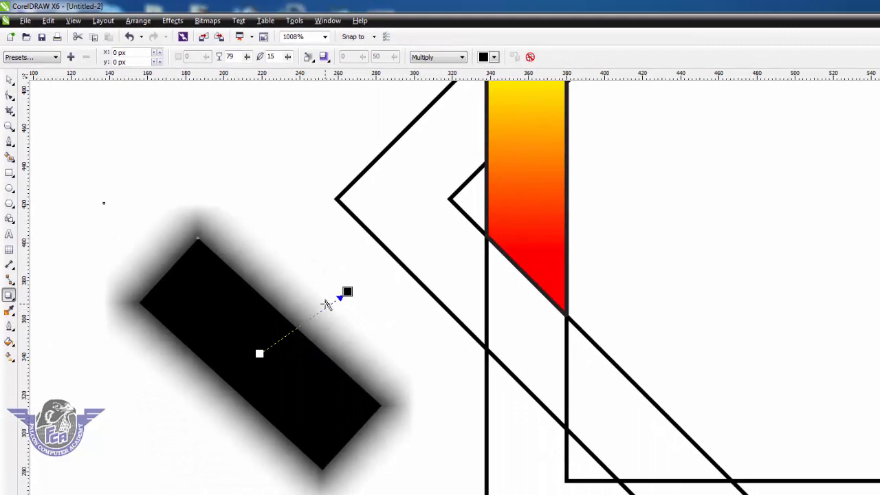
pyautogui.moveTo(419, 390); pyautogui.dragTo(406, 400)
pyautogui.moveTo(316, 314)
pyautogui.mouseDown()
pyautogui.moveTo(300, 324)
pyautogui.moveTo(306, 320)
pyautogui.mouseUp()
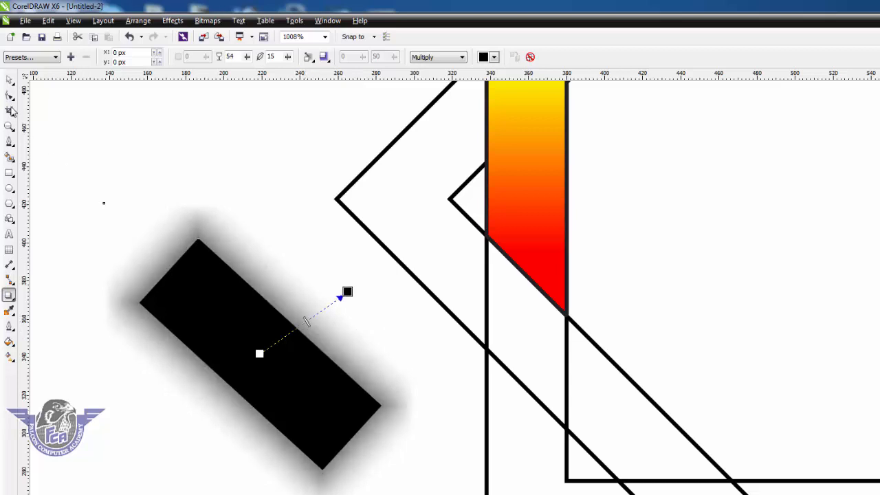
# - Break the drop shadow group apart and delete the black rectangle, keeping only the shadow
pyautogui.click(9, 80)
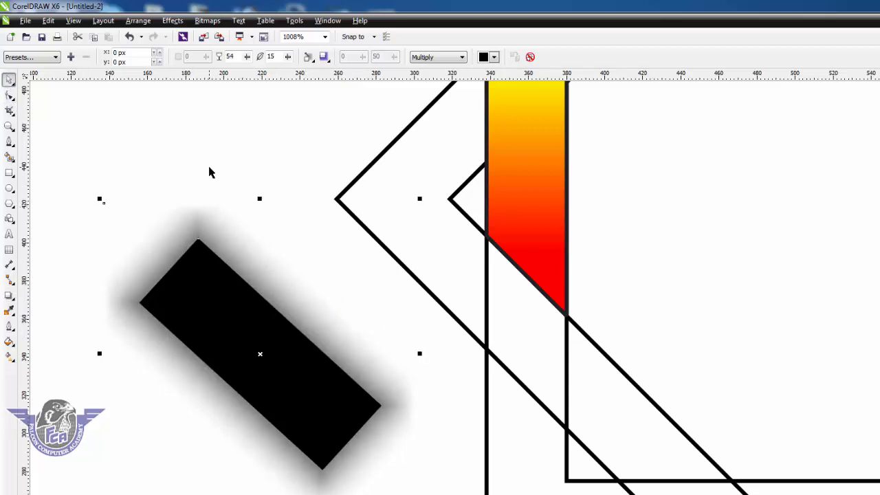
pyautogui.click(126, 144)
pyautogui.click(245, 274)
pyautogui.rightClick(245, 275)
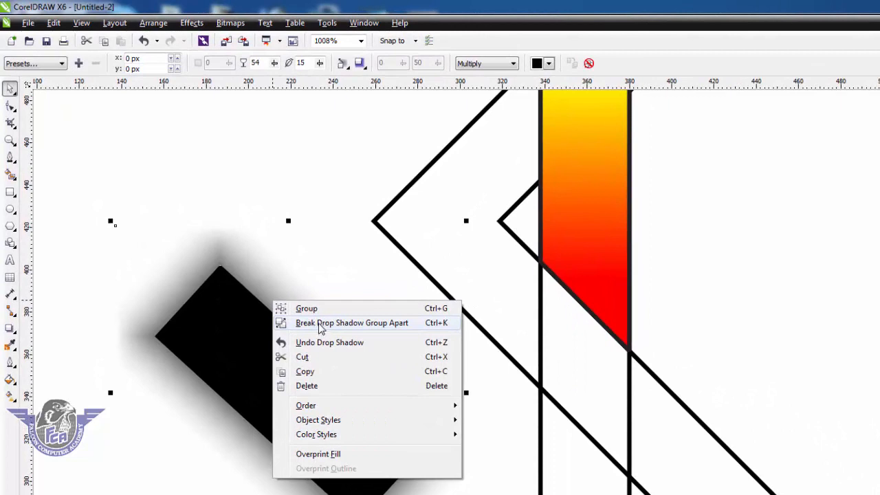
pyautogui.click(319, 323)
pyautogui.click(231, 157)
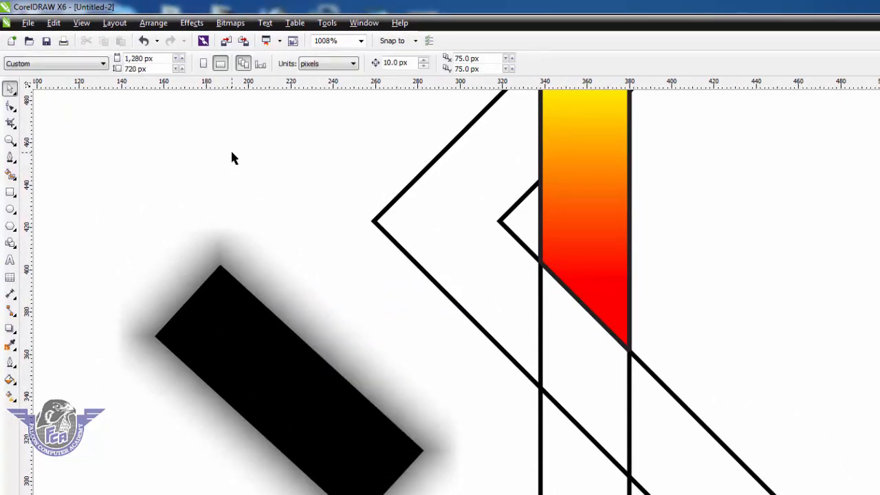
pyautogui.click(273, 371)
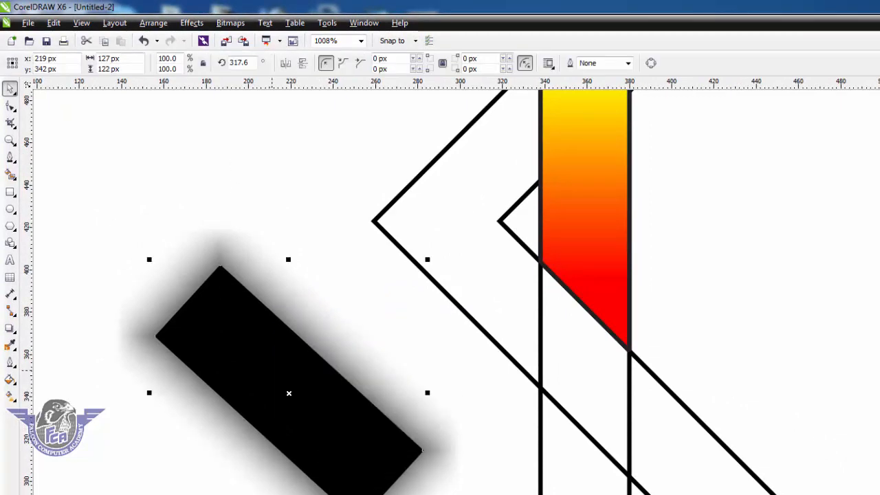
pyautogui.press('Delete')
# - Scale the shadow to about 59.6% (98 by 94 px) and place it along the gradient strip's lower diagonal edge
pyautogui.moveTo(310, 412); pyautogui.dragTo(534, 402)
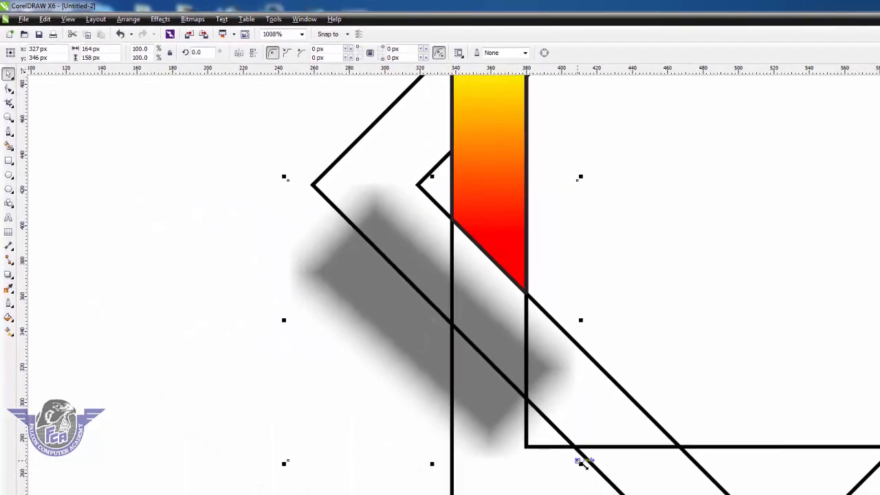
pyautogui.moveTo(581, 462); pyautogui.dragTo(518, 404)
pyautogui.moveTo(487, 363); pyautogui.dragTo(509, 313)
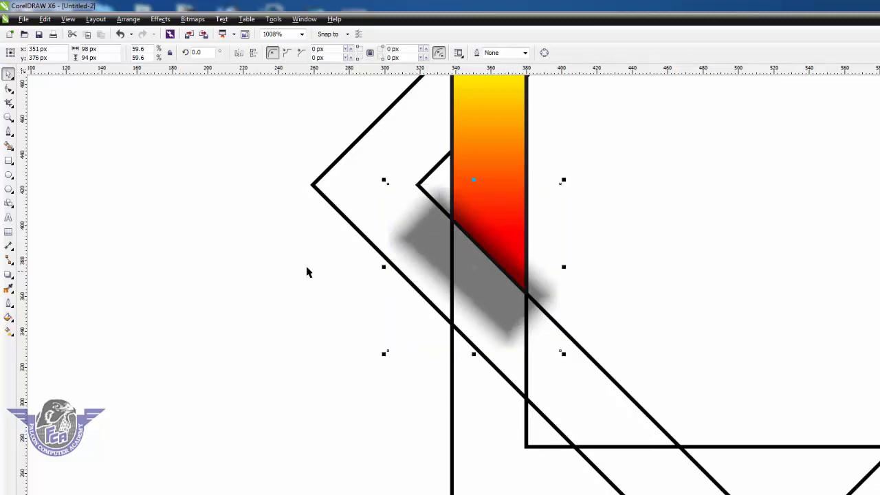
# - Place a copy of the shadow in the empty area left of the star
pyautogui.click(160, 19)
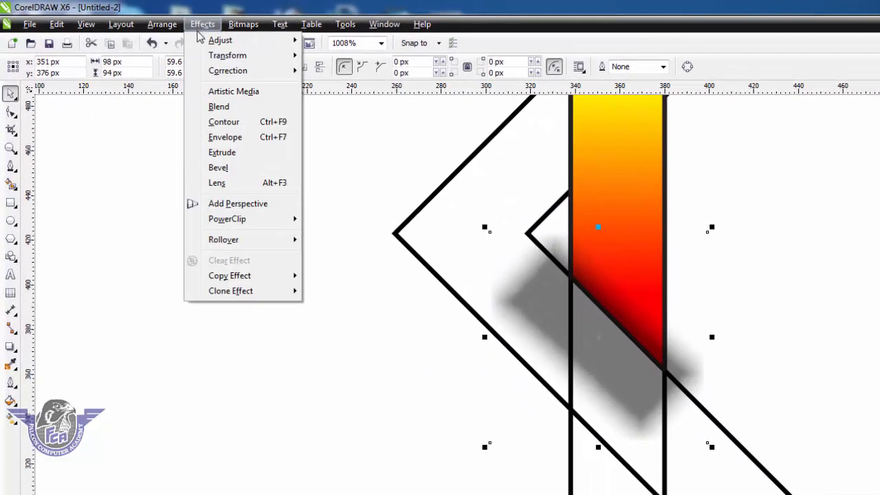
pyautogui.click(144, 268)
pyautogui.moveTo(565, 357); pyautogui.dragTo(206, 383)
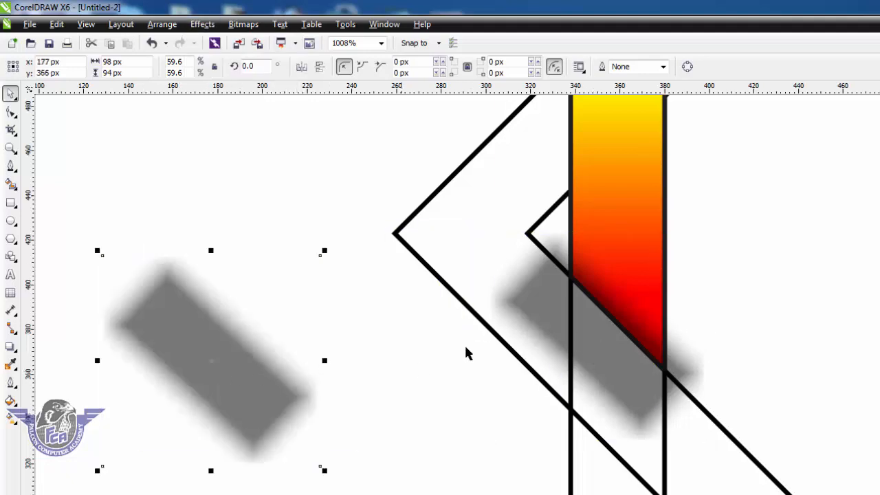
pyautogui.click(256, 215)
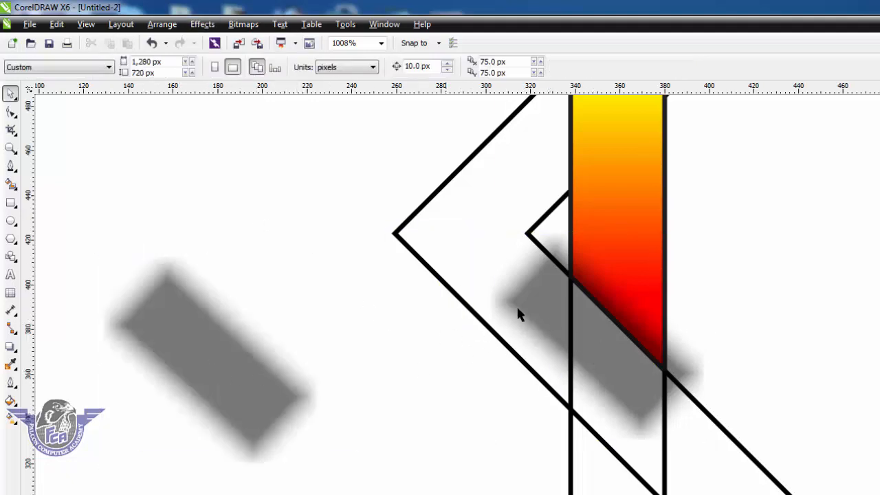
# - PowerClip the shadow at the strip's lower end inside the gradient strip
pyautogui.click(566, 331)
pyautogui.click(202, 25)
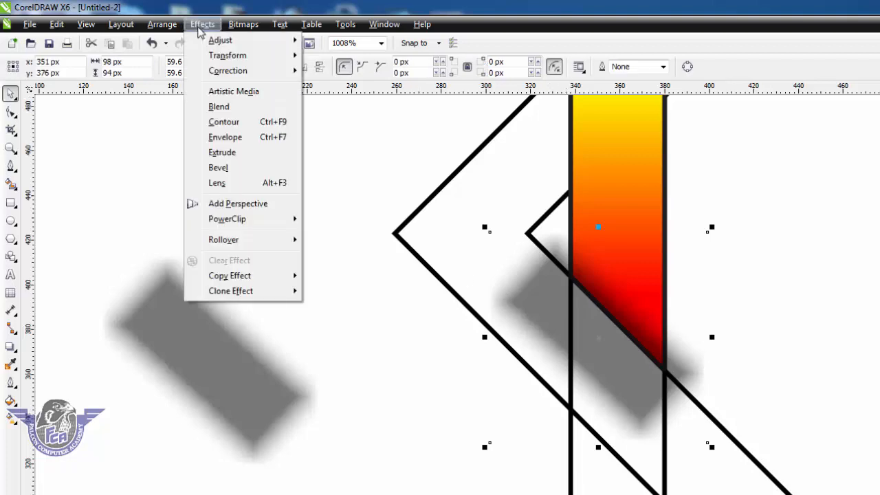
pyautogui.moveTo(289, 221)
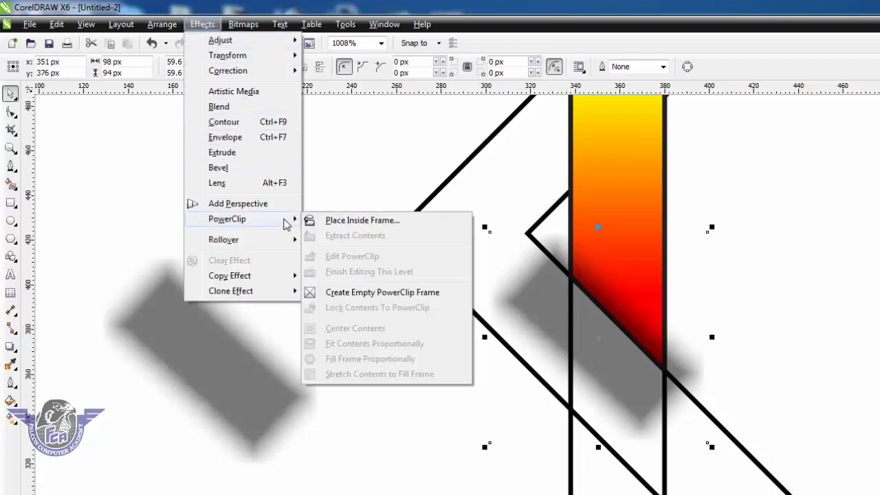
pyautogui.click(355, 223)
pyautogui.click(623, 154)
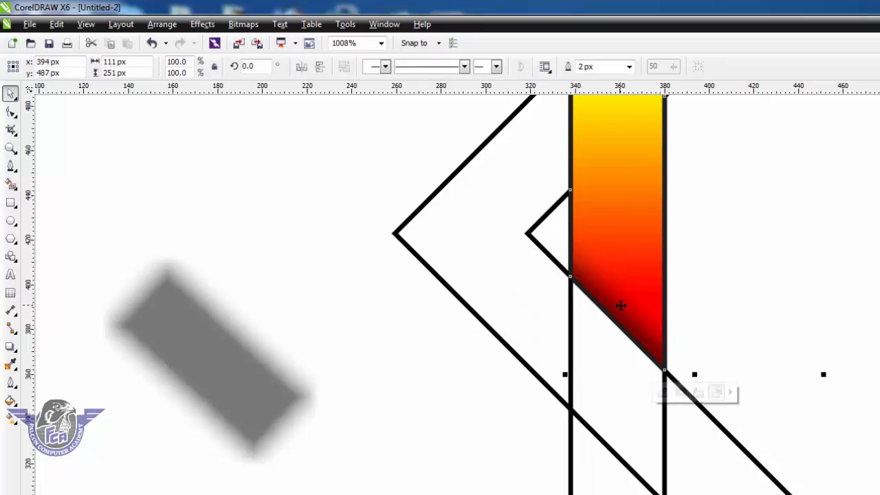
# - Move the spare shadow onto the gradient strip's upper diagonal end and rotate it to about 273.4°
pyautogui.scroll(-2, 618, 304)
pyautogui.moveTo(380, 441); pyautogui.dragTo(626, 222)
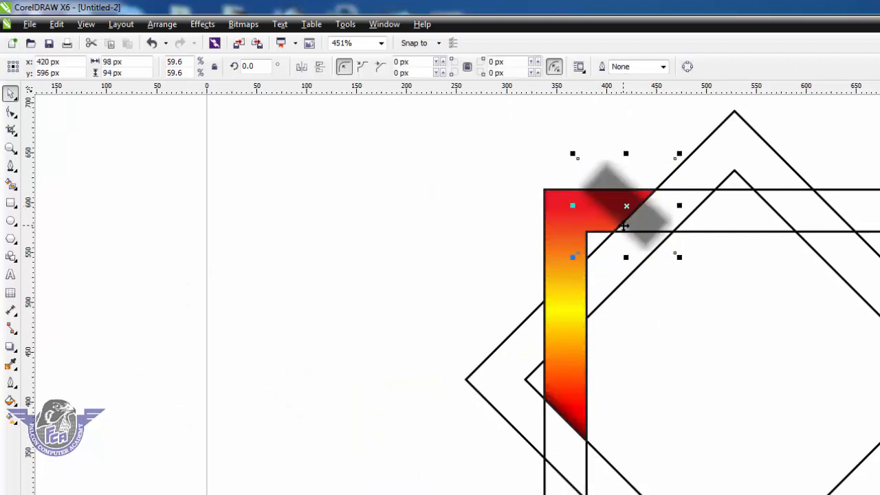
pyautogui.press('z')
pyautogui.moveTo(543, 137); pyautogui.dragTo(723, 284)
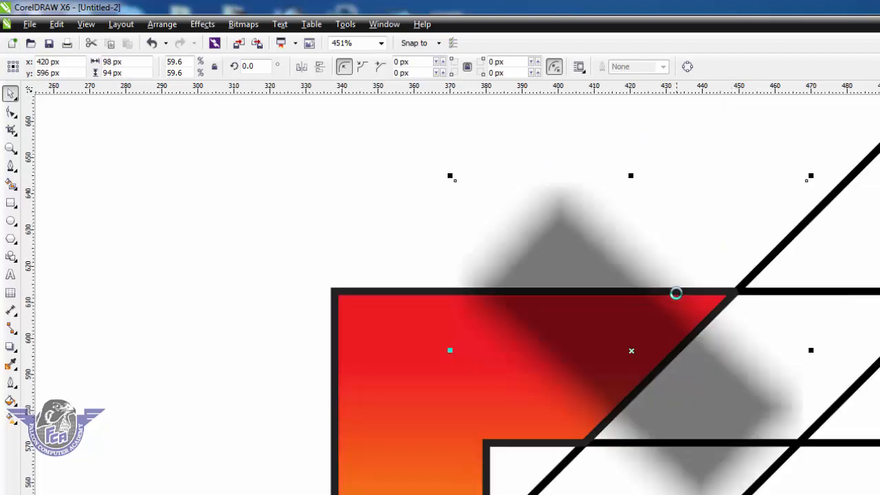
pyautogui.click(605, 255)
pyautogui.moveTo(815, 180); pyautogui.dragTo(795, 433)
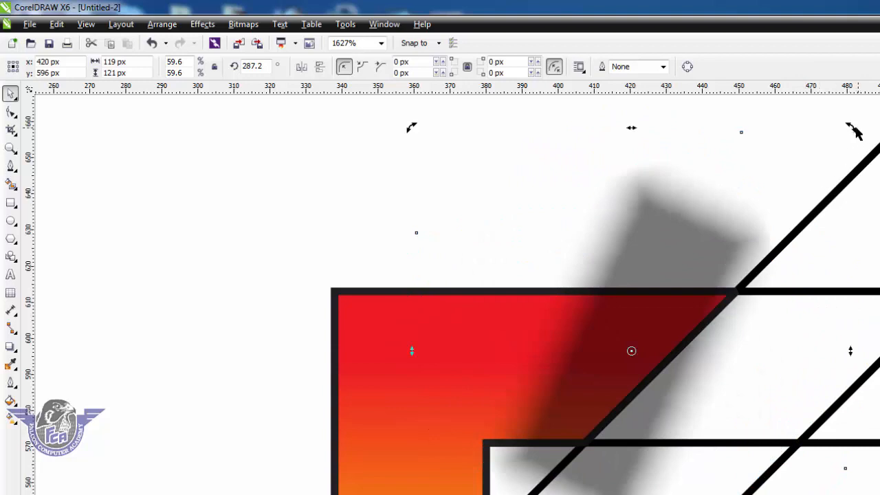
pyautogui.moveTo(852, 129); pyautogui.dragTo(761, 227)
pyautogui.click(693, 255)
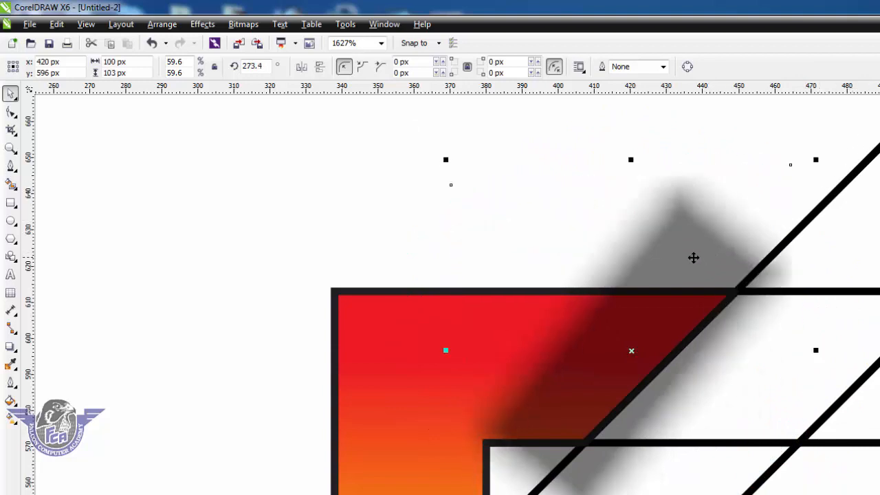
# - Shift the shadow against the strip's upper diagonal edge and fine-tune its rotation to about 268.8°
pyautogui.click(680, 261)
pyautogui.moveTo(680, 261); pyautogui.dragTo(786, 332)
pyautogui.moveTo(873, 213); pyautogui.dragTo(866, 219)
pyautogui.moveTo(775, 344)
pyautogui.mouseDown()
pyautogui.moveTo(770, 337)
pyautogui.moveTo(778, 342)
pyautogui.mouseUp()
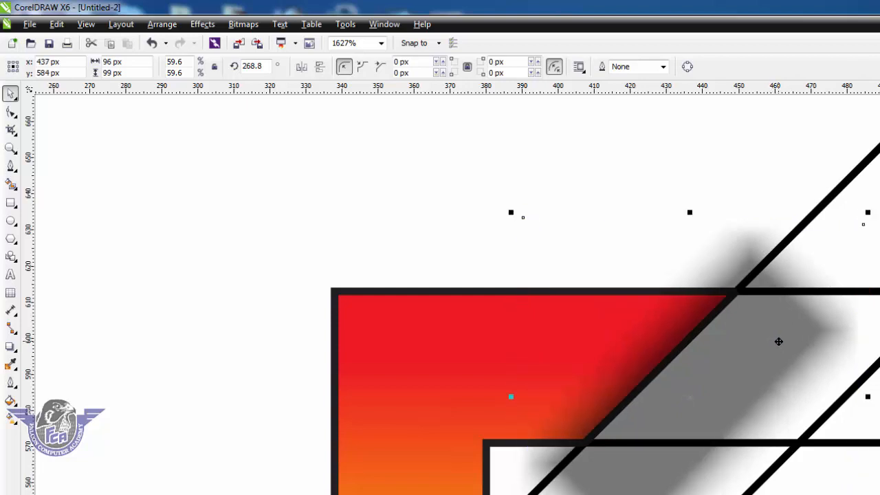
# - PowerClip the shadow at the upper diagonal edge inside the gradient strip
pyautogui.click(202, 24)
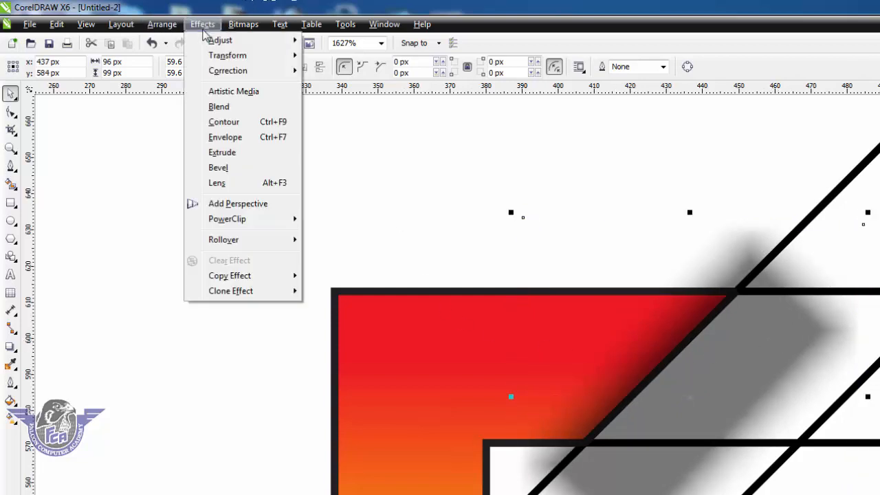
pyautogui.moveTo(261, 223)
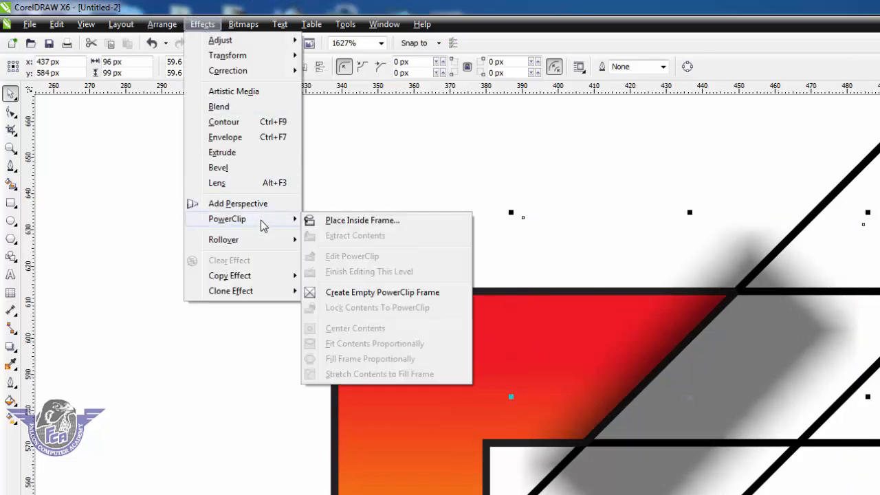
pyautogui.click(357, 223)
pyautogui.click(370, 346)
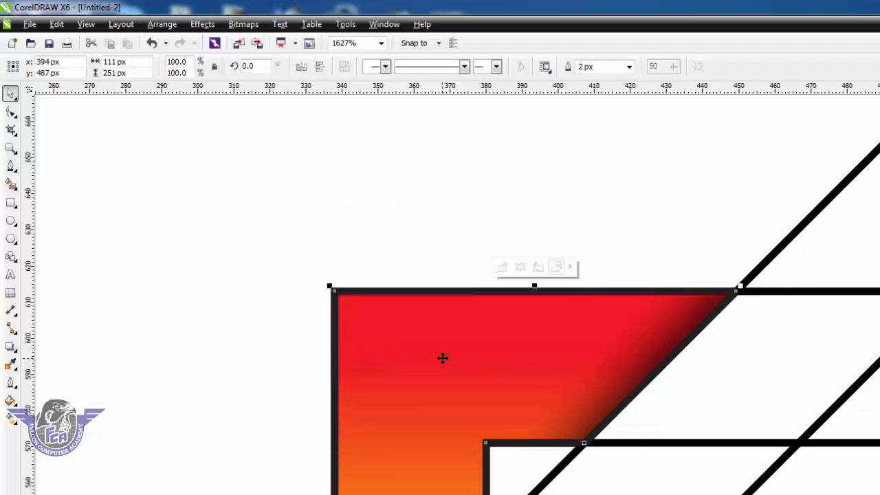
# - Move the gradient strip's rotation centre to the star's centre and create a copy rotated by 45°
pyautogui.hotkey('shift', 'F2')
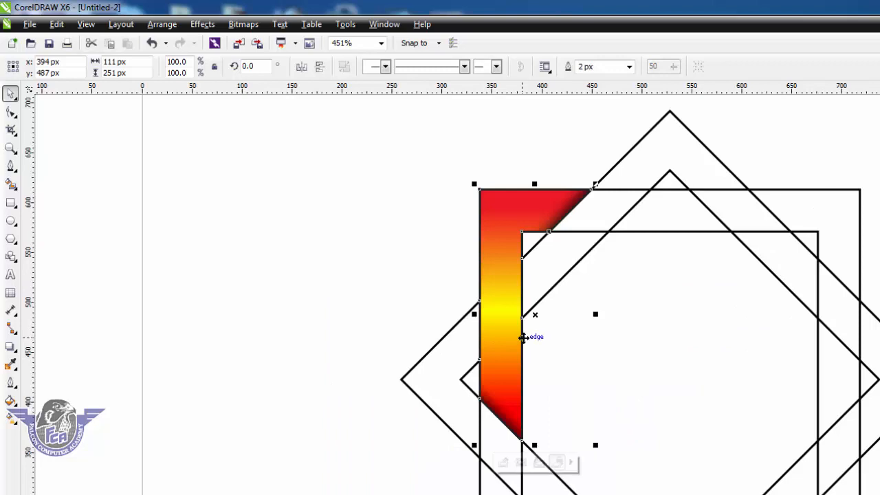
pyautogui.click(321, 236)
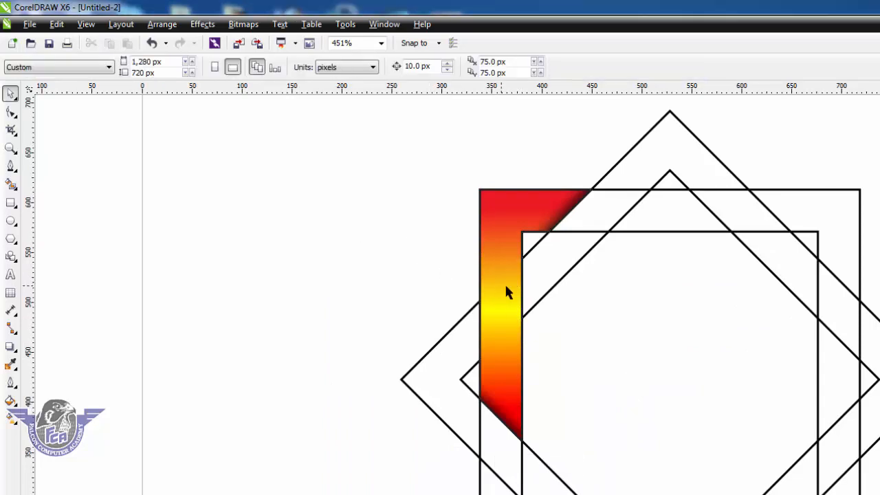
pyautogui.click(504, 286)
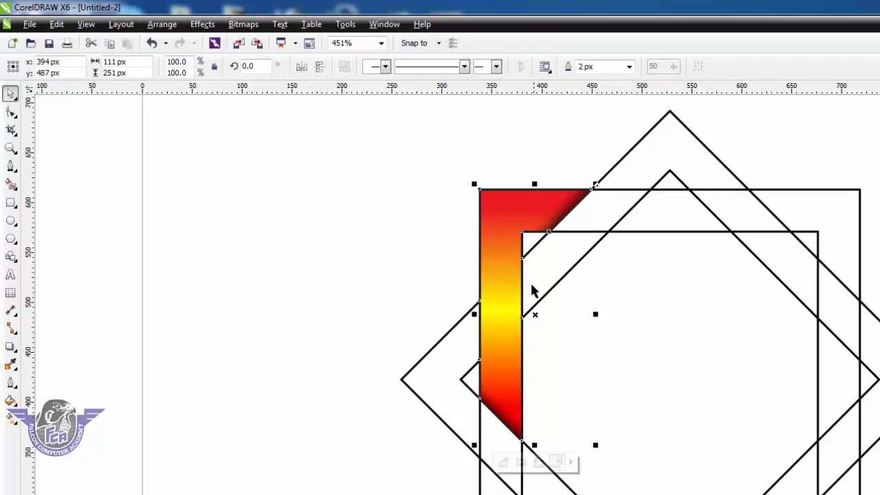
pyautogui.click(501, 324)
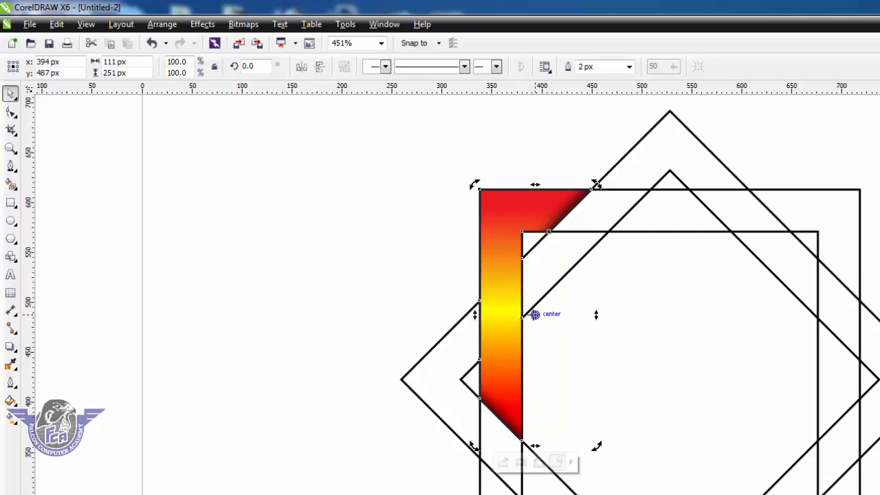
pyautogui.moveTo(535, 314); pyautogui.dragTo(669, 378)
pyautogui.moveTo(596, 184)
pyautogui.mouseDown()
pyautogui.moveTo(537, 221)
pyautogui.moveTo(484, 292)
pyautogui.mouseUp()
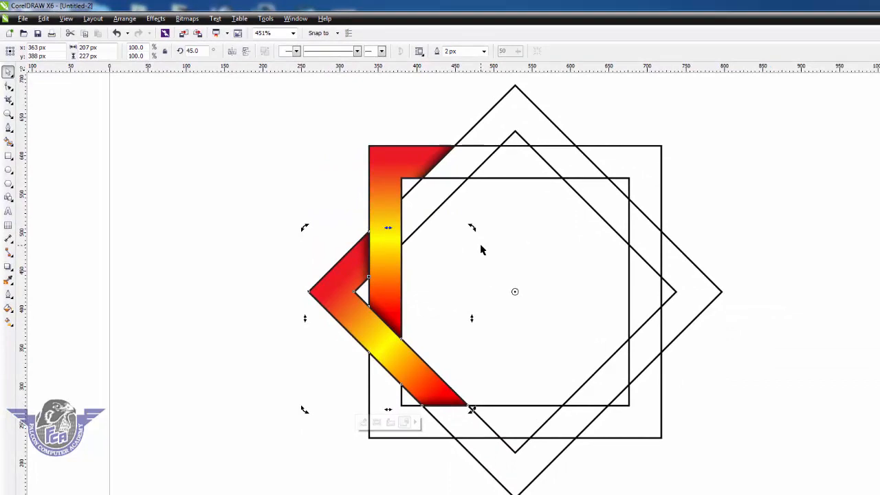
# - Repeat the 45° rotated duplication six times to complete the interlaced star frame
pyautogui.hotkey('ctrl', 'r')
pyautogui.hotkey('ctrl', 'r')
pyautogui.hotkey('ctrl', 'r')
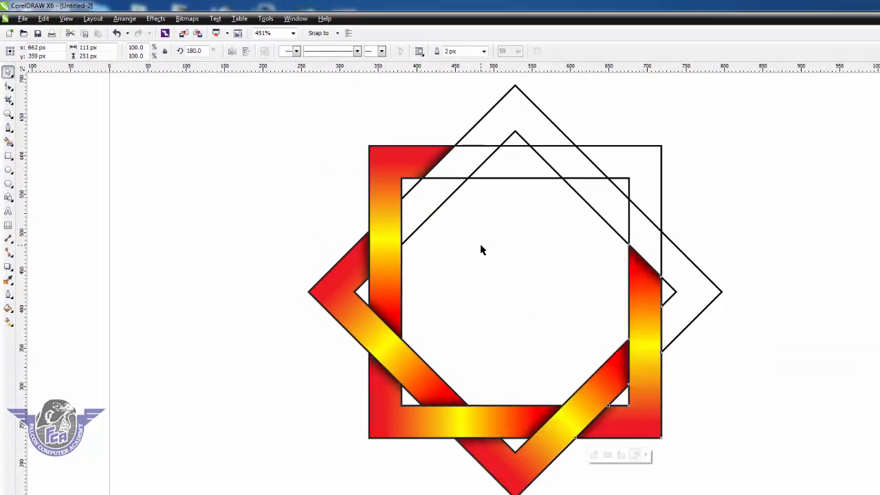
pyautogui.hotkey('ctrl', 'r')
pyautogui.hotkey('ctrl', 'r')
pyautogui.hotkey('ctrl', 'r')
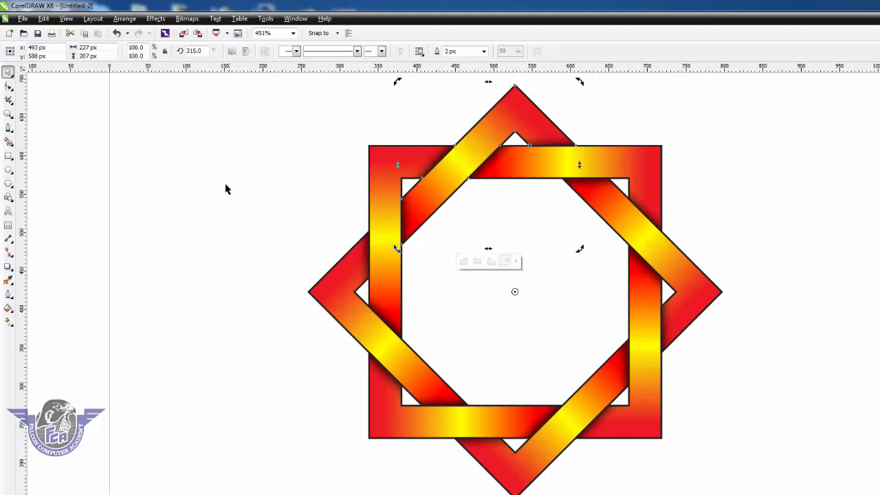
pyautogui.click(213, 224)
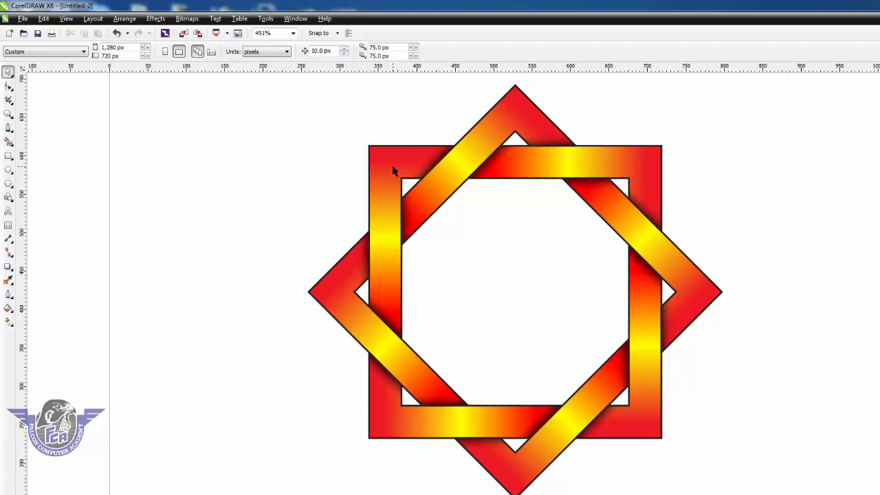
pyautogui.moveTo(393, 166); pyautogui.dragTo(425, 192)
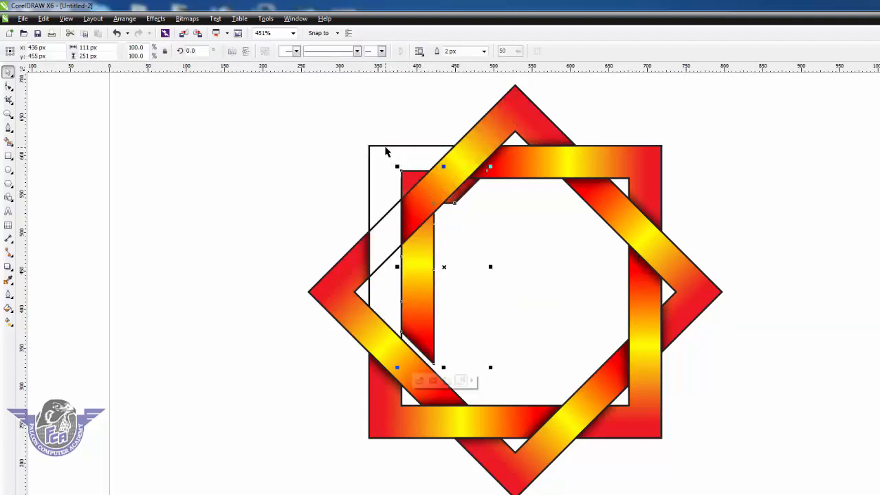
pyautogui.hotkey('ctrl', 'z')
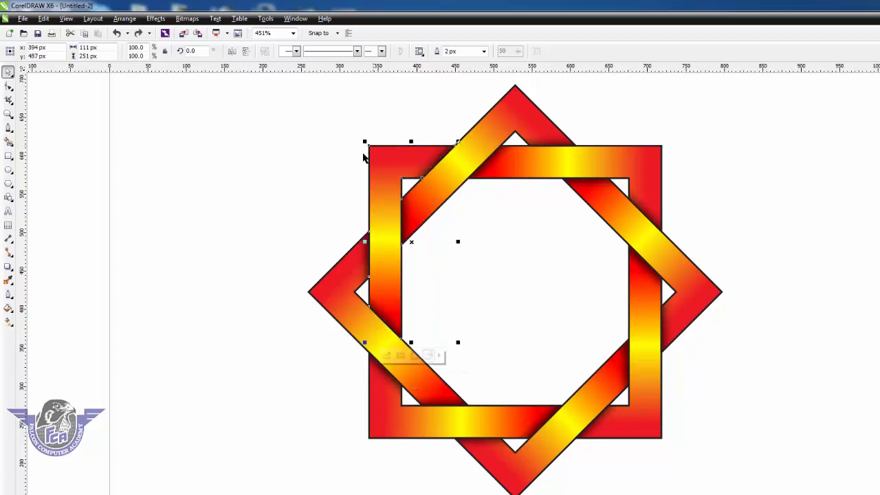
pyautogui.click(277, 158)
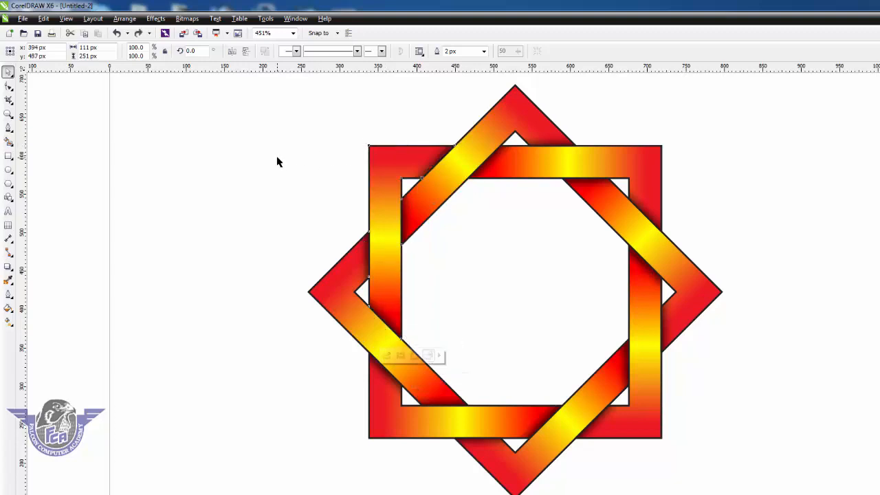
# - Group all eight gradient strips and move the grouped star to the right, away from the construction outlines
pyautogui.click(389, 165)
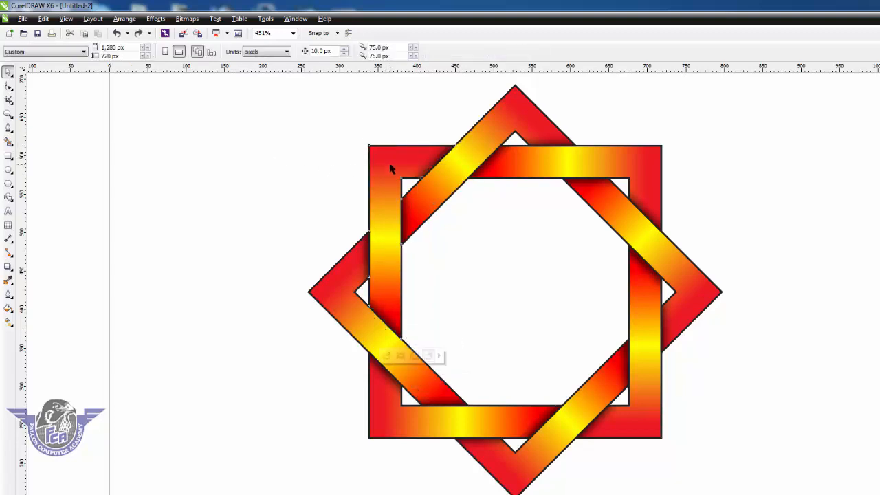
pyautogui.click(493, 144)
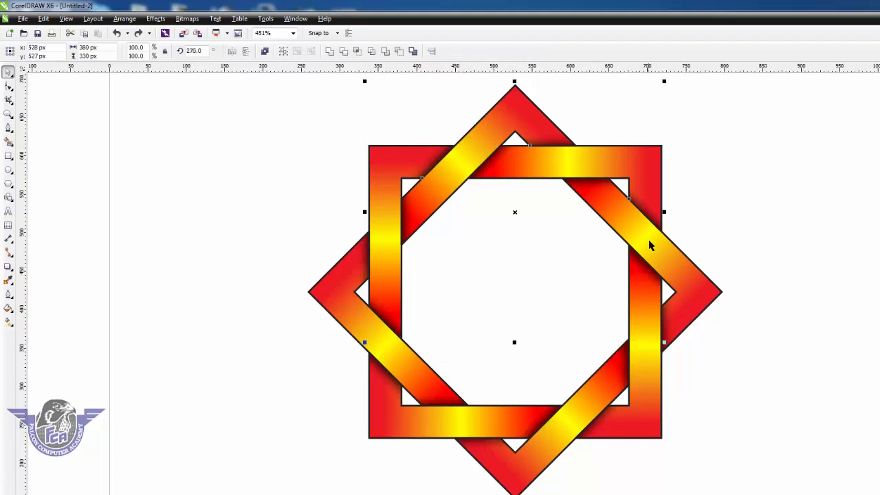
pyautogui.click(651, 246)
pyautogui.click(443, 409)
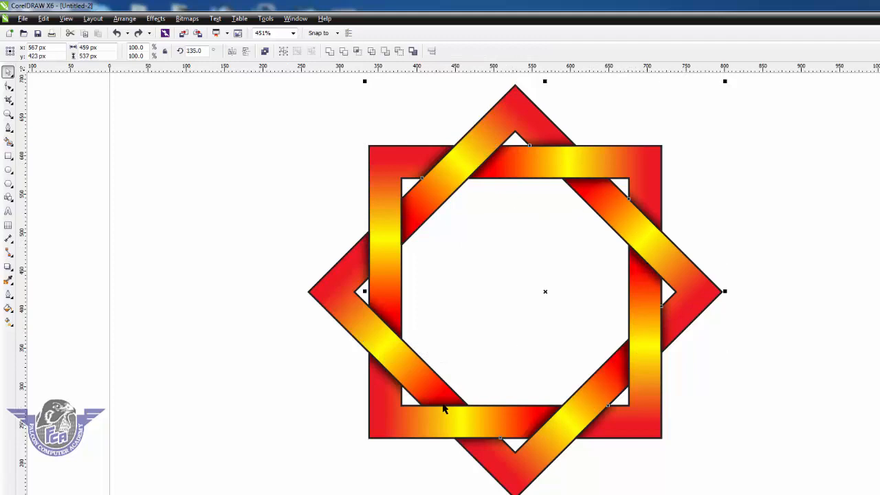
pyautogui.click(373, 343)
pyautogui.hotkey('ctrl', 'g')
pyautogui.moveTo(380, 248); pyautogui.dragTo(646, 266)
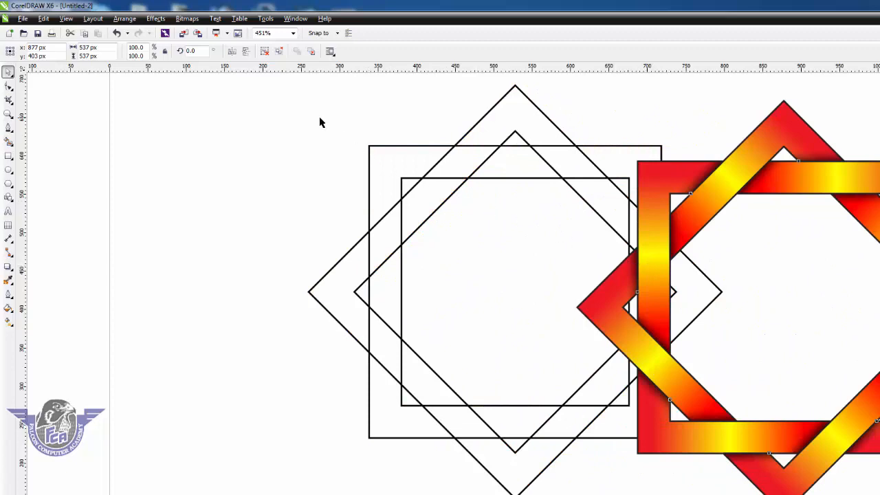
# - Delete the leftover construction squares and diamonds beside the grouped star
pyautogui.moveTo(272, 91); pyautogui.dragTo(484, 310)
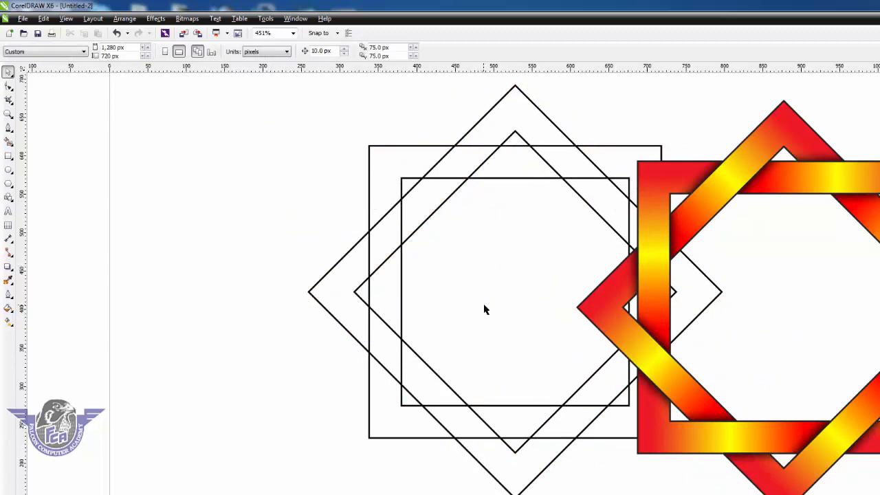
pyautogui.scroll(-1, 485, 306)
pyautogui.moveTo(418, 219); pyautogui.dragTo(604, 433)
pyautogui.press('Delete')
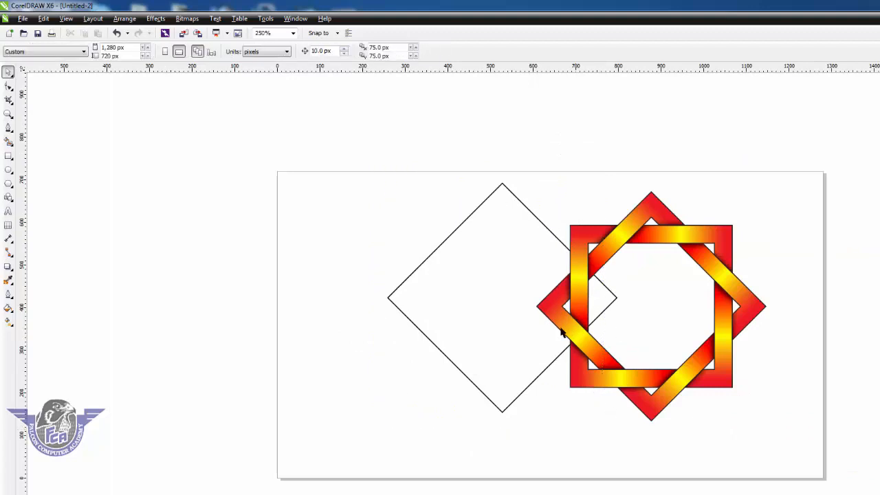
pyautogui.click(563, 350)
pyautogui.press('Delete')
# - Centre the grouped star frame on the page
pyautogui.click(590, 353)
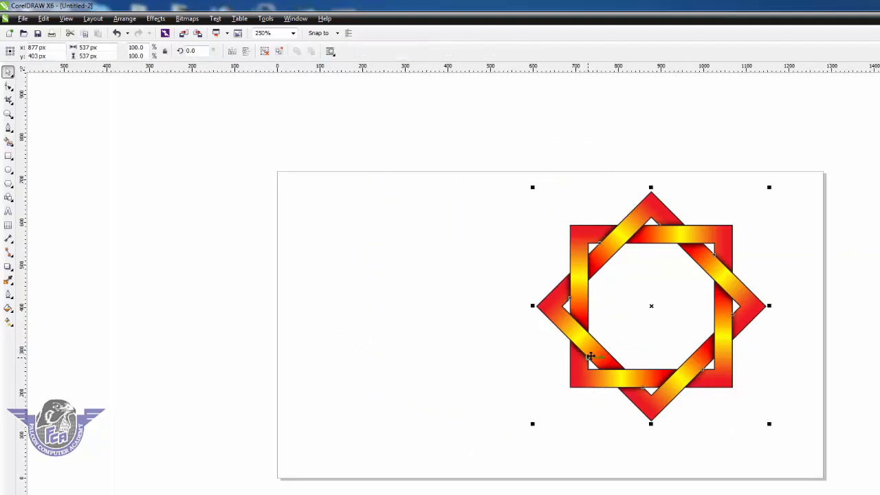
pyautogui.press('p')
pyautogui.click(736, 293)
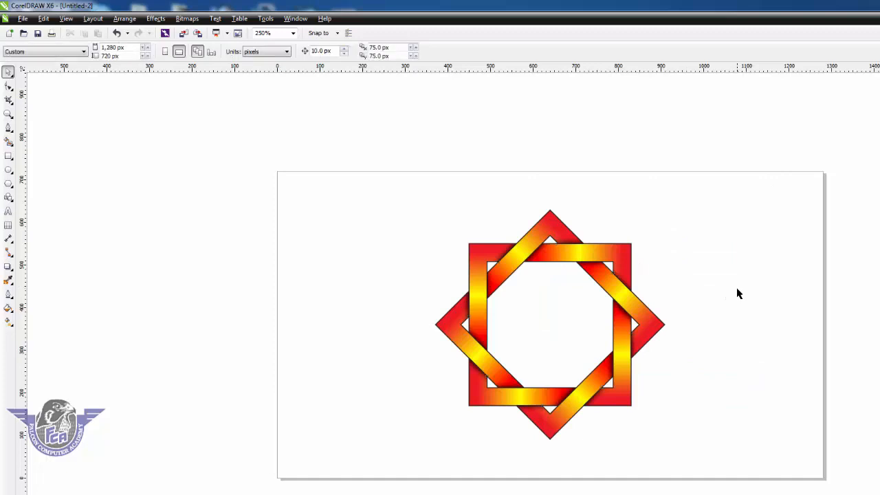
# - Draw a closed straight-sided polygon about 361 × 361 px with the Pen tool, running over the strips around the star's inner opening
pyautogui.press('z')
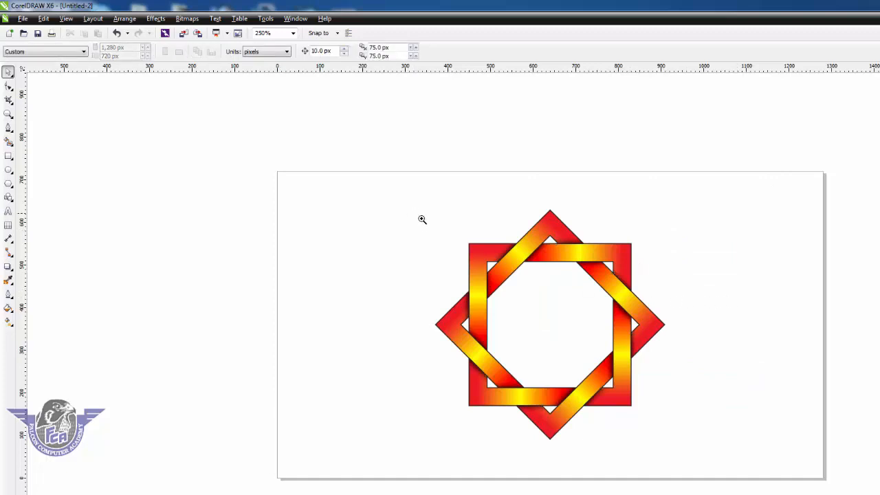
pyautogui.moveTo(413, 213); pyautogui.dragTo(679, 446)
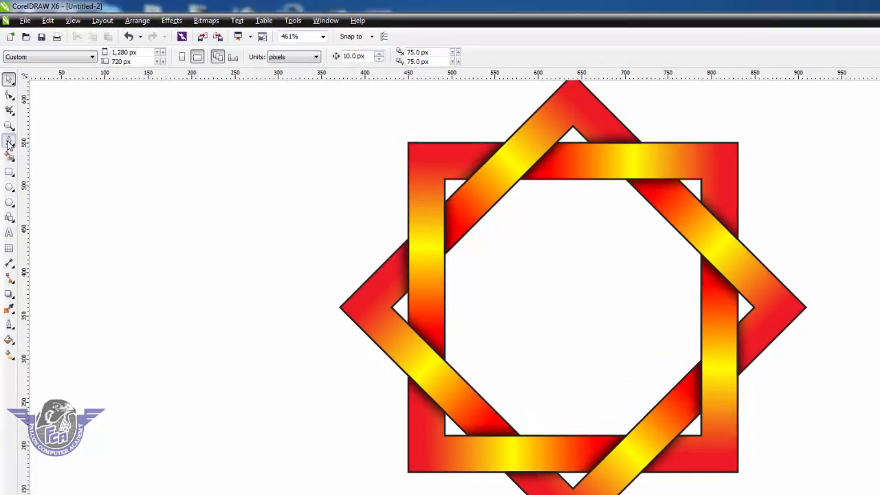
pyautogui.click(8, 129)
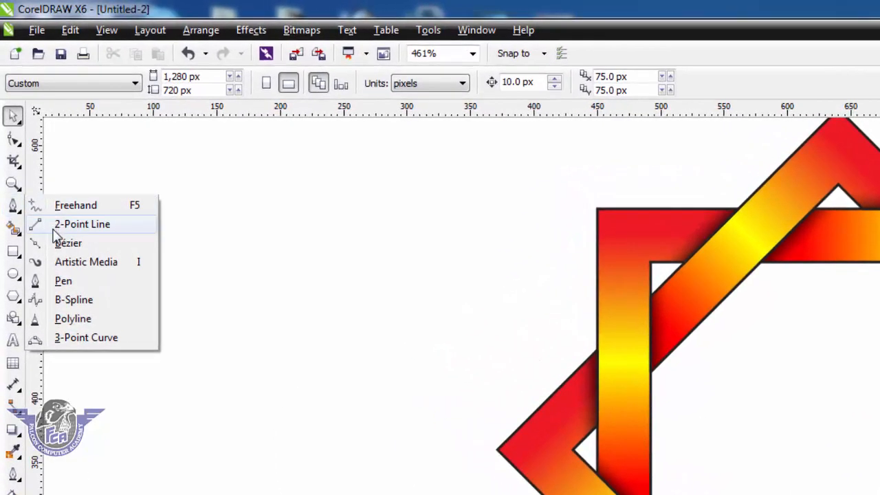
pyautogui.click(60, 280)
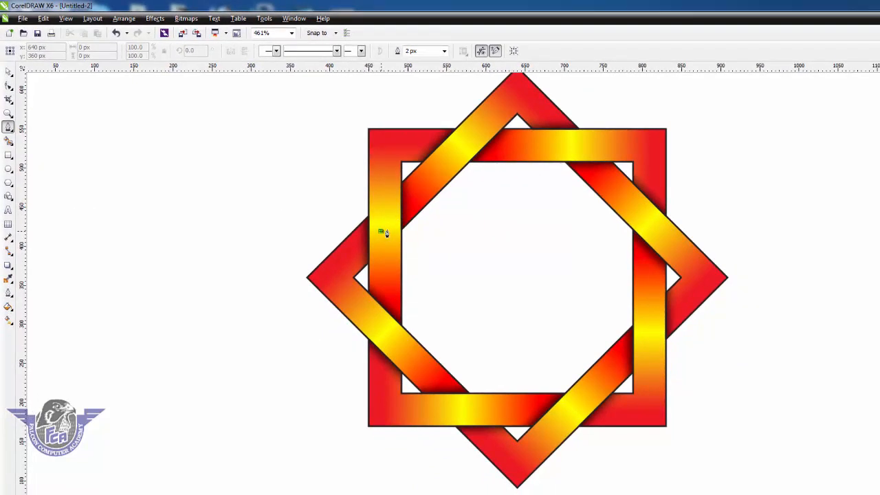
pyautogui.click(378, 233)
pyautogui.click(442, 172)
pyautogui.click(484, 131)
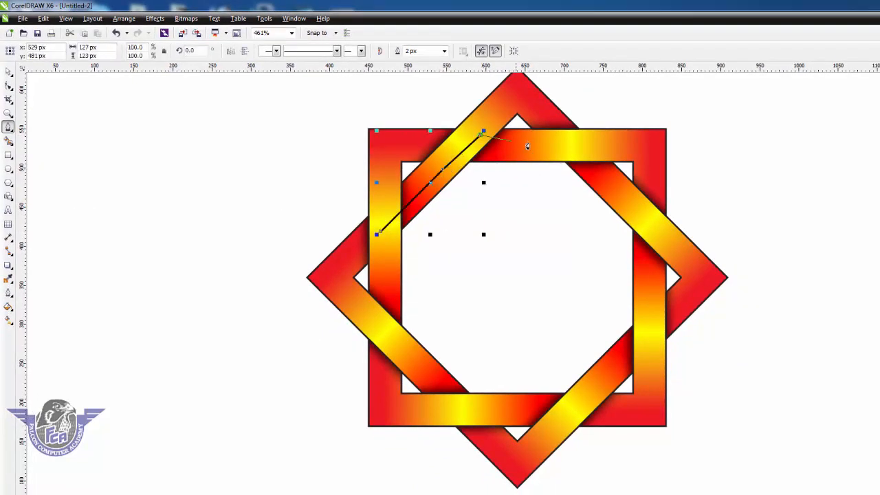
pyautogui.click(546, 144)
pyautogui.click(611, 182)
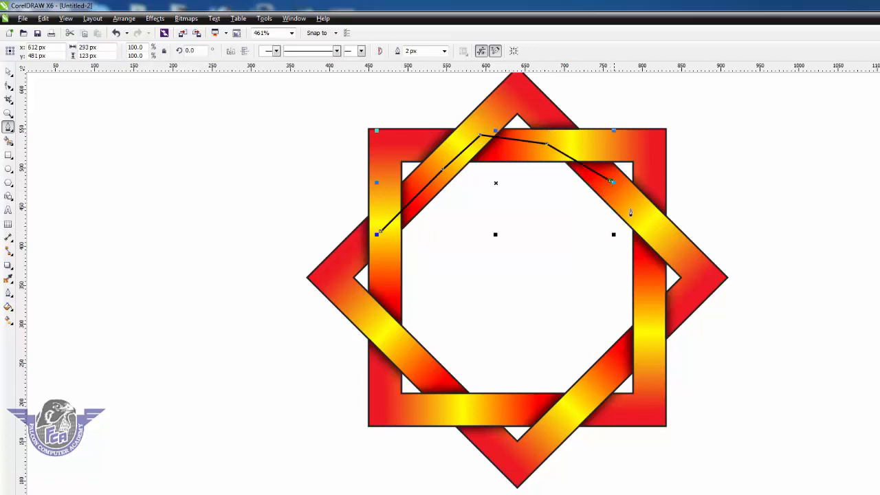
pyautogui.click(662, 239)
pyautogui.click(650, 289)
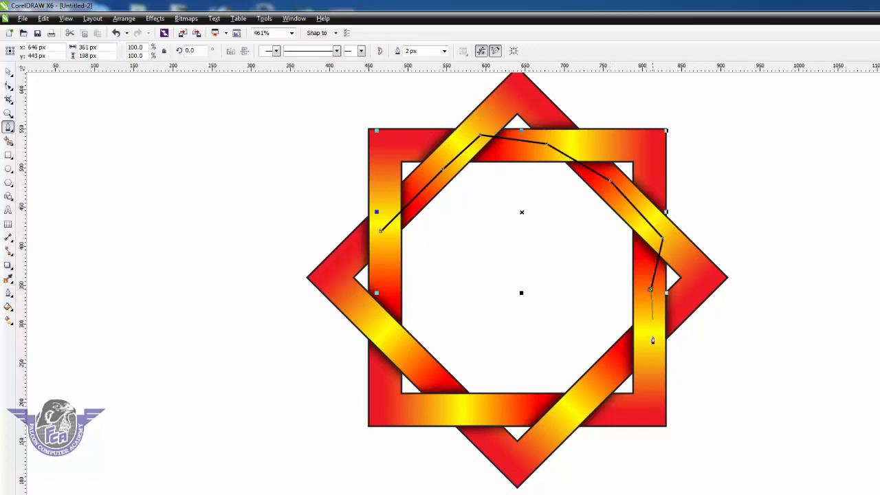
pyautogui.click(650, 346)
pyautogui.click(605, 387)
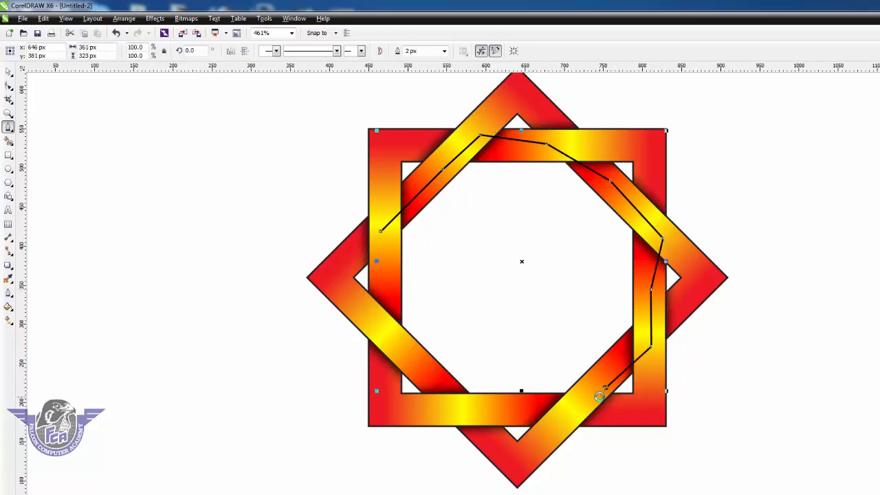
pyautogui.click(561, 414)
pyautogui.click(490, 417)
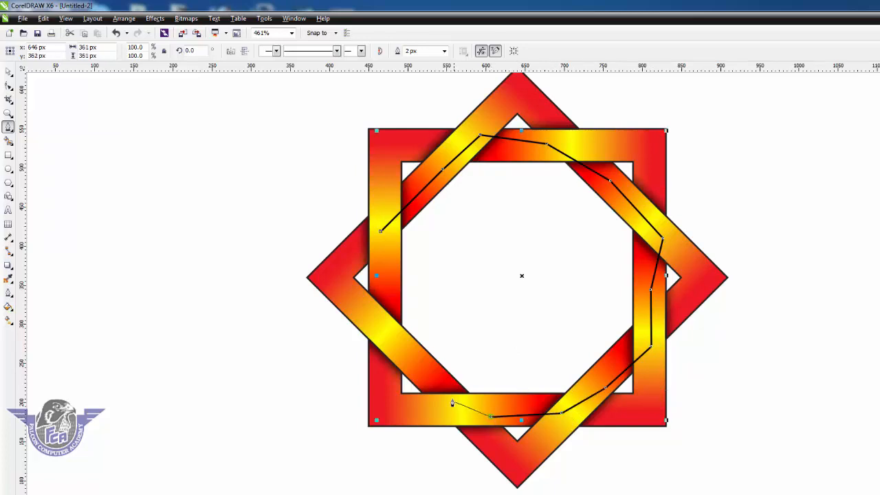
pyautogui.click(429, 377)
pyautogui.click(387, 338)
pyautogui.click(383, 289)
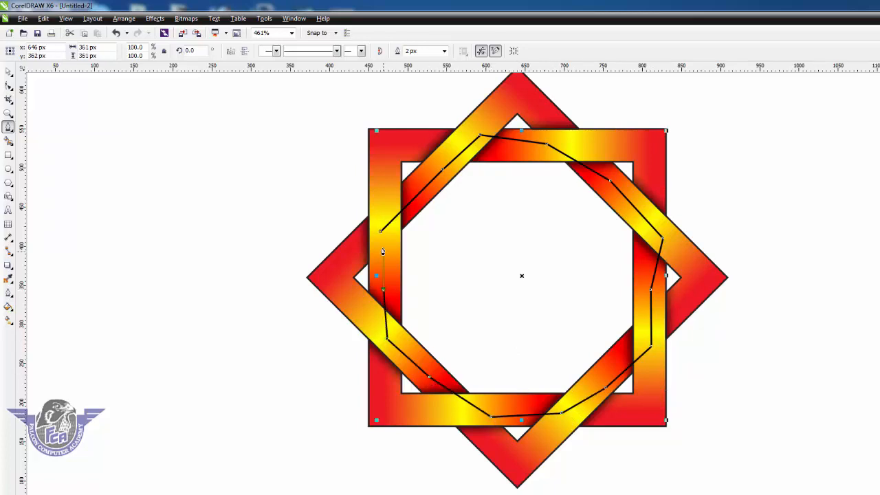
pyautogui.click(381, 231)
pyautogui.click(8, 71)
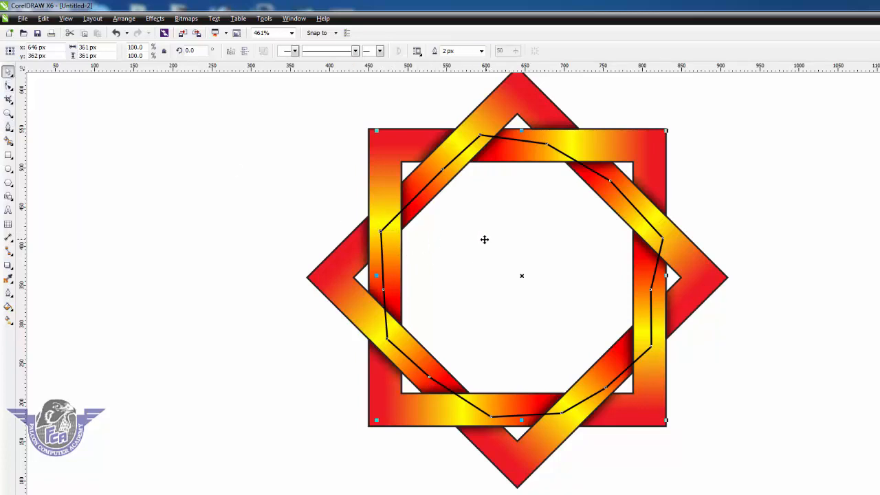
pyautogui.click(192, 193)
# - Import dca97194873f685837672df2bd68b2fc.jpg, the woman's portrait, at about 407 × 610 px and place it to the right of the star
pyautogui.rightClick(164, 177)
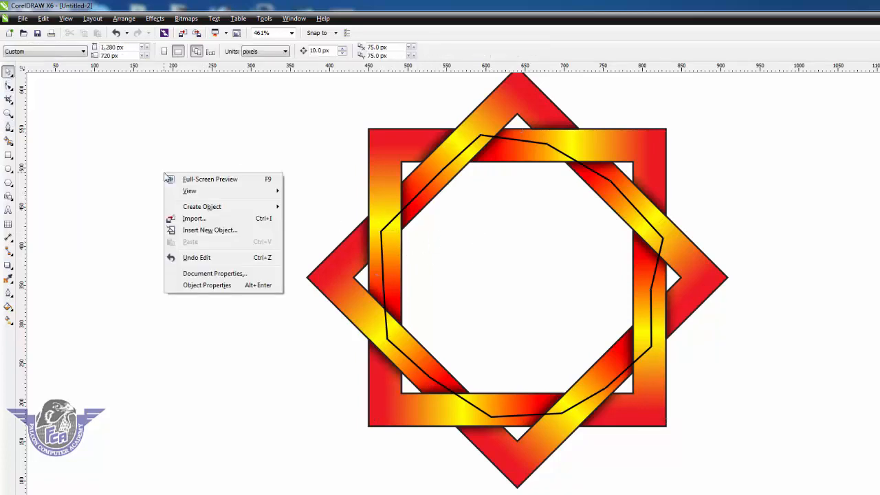
pyautogui.click(190, 216)
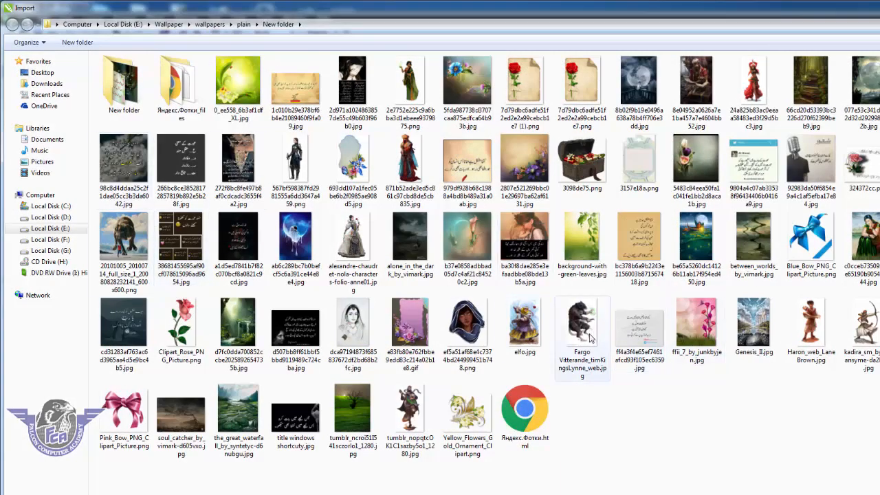
pyautogui.click(354, 324)
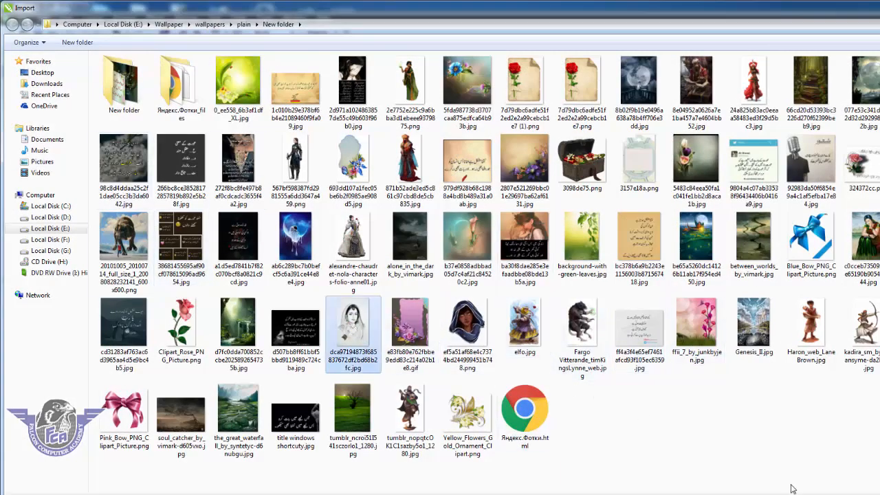
pyautogui.press('Return')
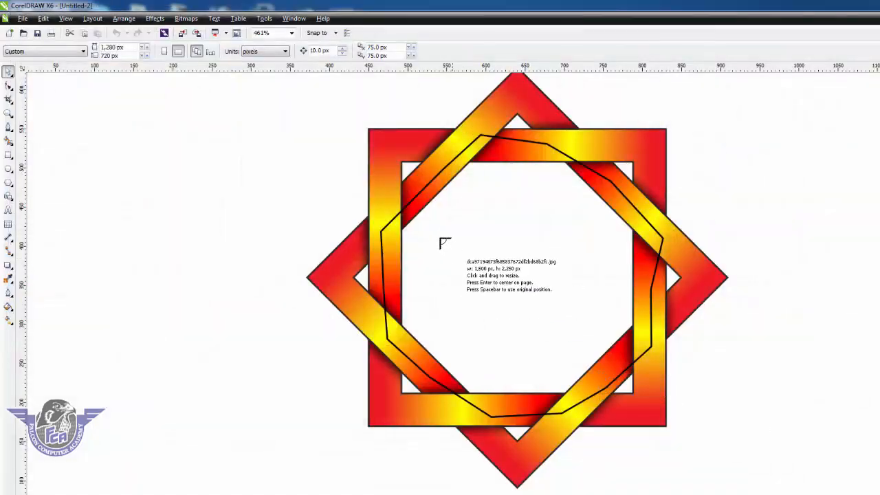
pyautogui.moveTo(347, 117); pyautogui.dragTo(715, 489)
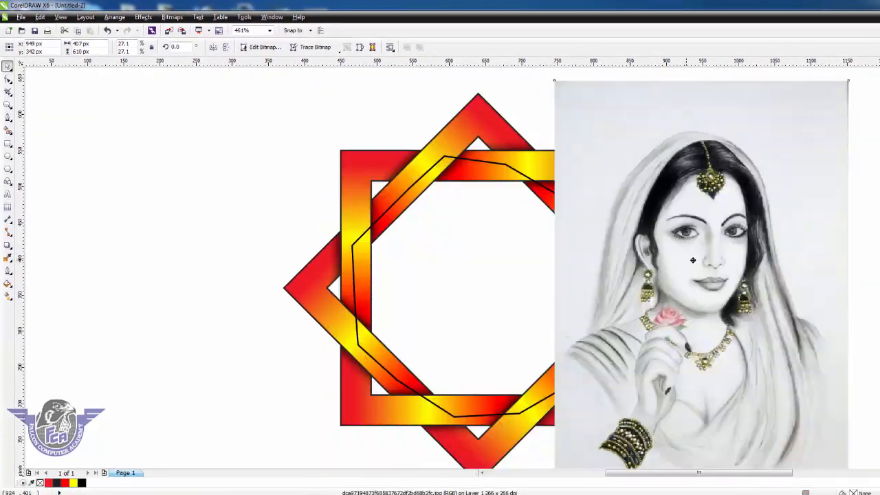
pyautogui.moveTo(693, 261); pyautogui.dragTo(770, 274)
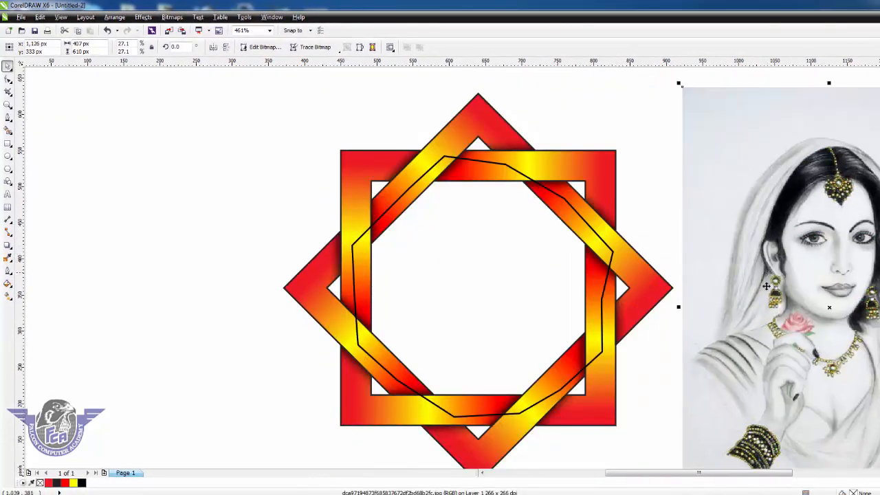
# - PowerClip the portrait inside the polygon drawn over the star's opening
pyautogui.click(143, 17)
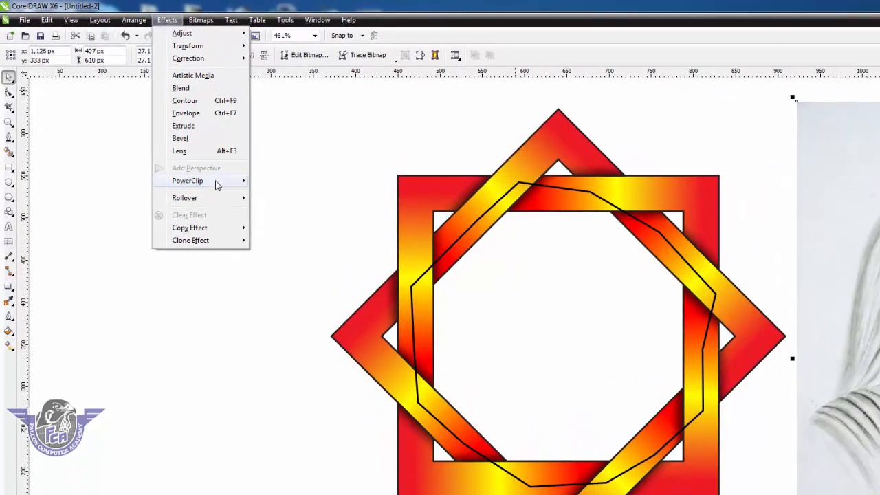
pyautogui.moveTo(165, 157)
pyautogui.click(234, 161)
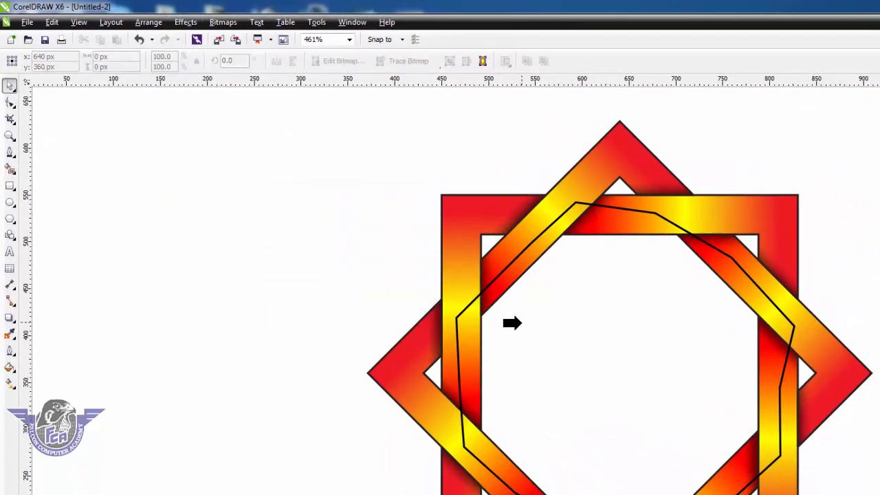
pyautogui.click(517, 323)
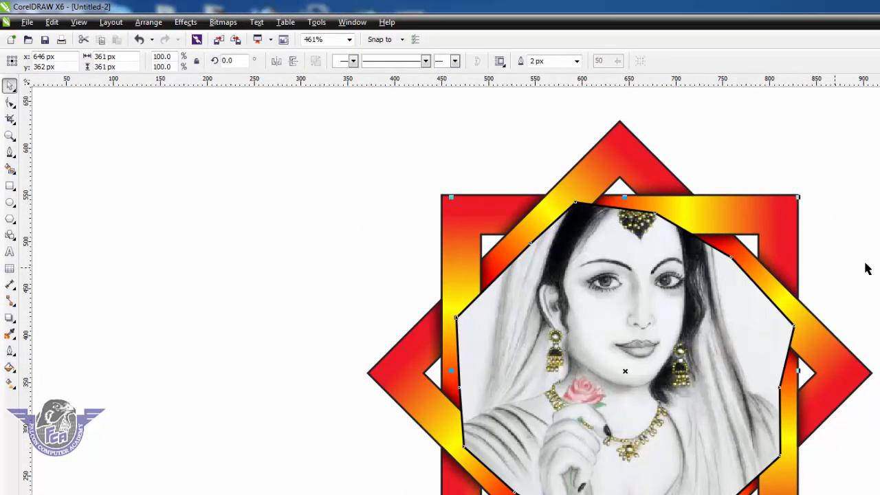
# - Edit the PowerClip contents and move the portrait down and slightly left to about x 633, y 300 px, then finish editing
pyautogui.rightClick(655, 284)
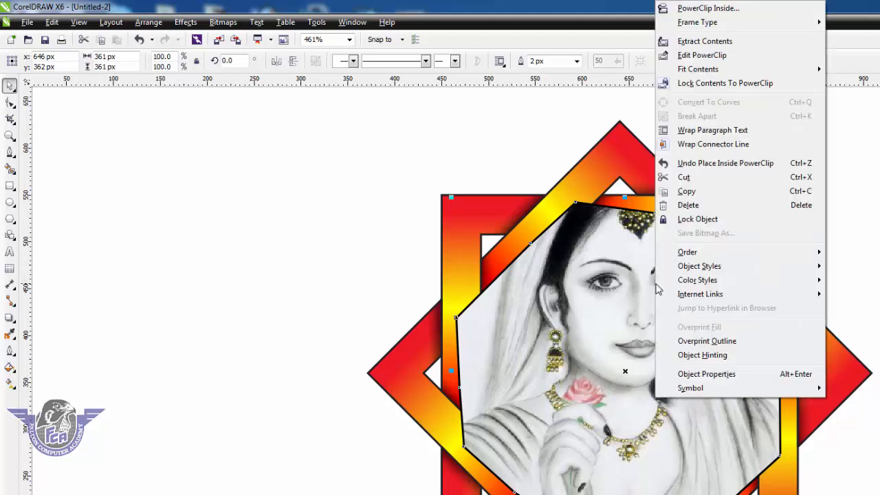
pyautogui.click(715, 63)
pyautogui.click(625, 310)
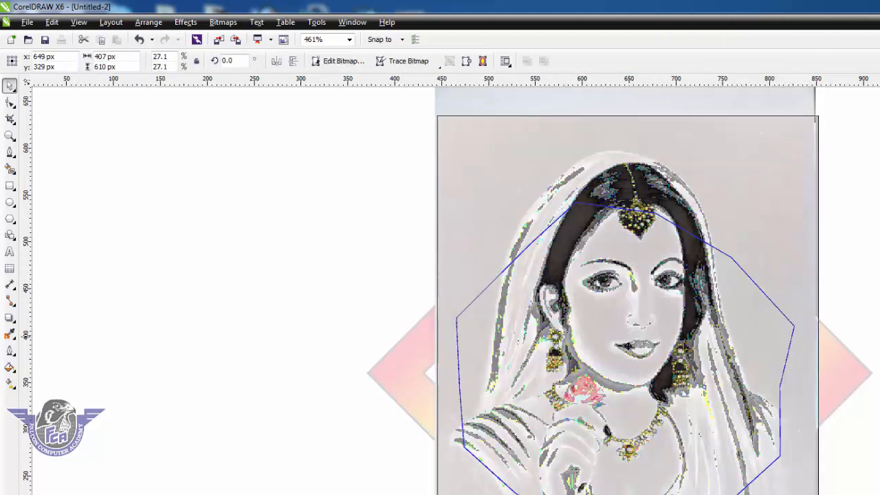
pyautogui.moveTo(627, 346); pyautogui.dragTo(609, 364)
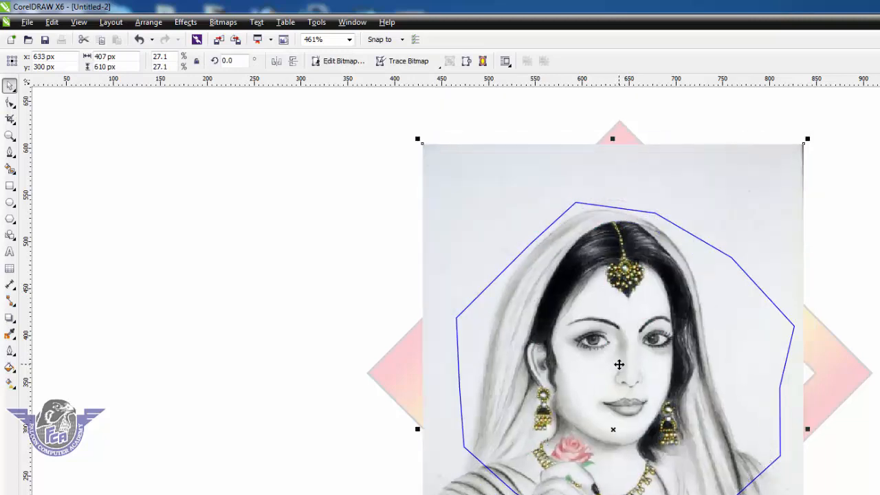
pyautogui.rightClick(607, 354)
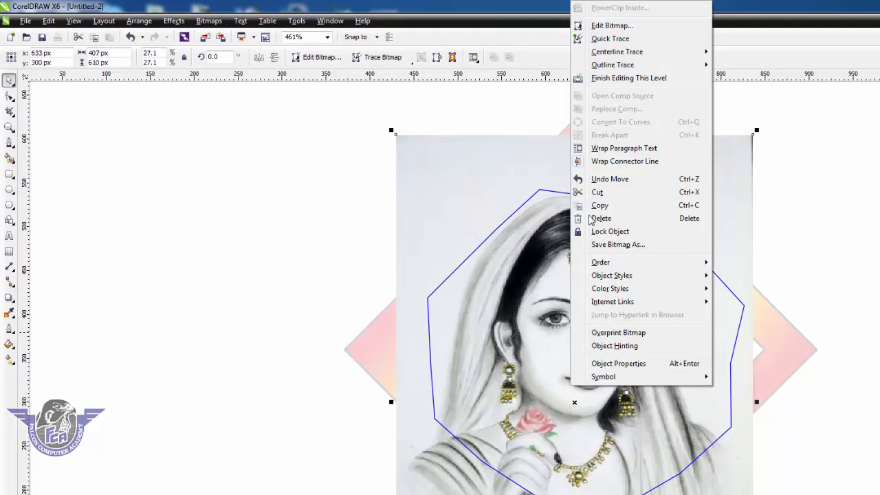
pyautogui.click(618, 78)
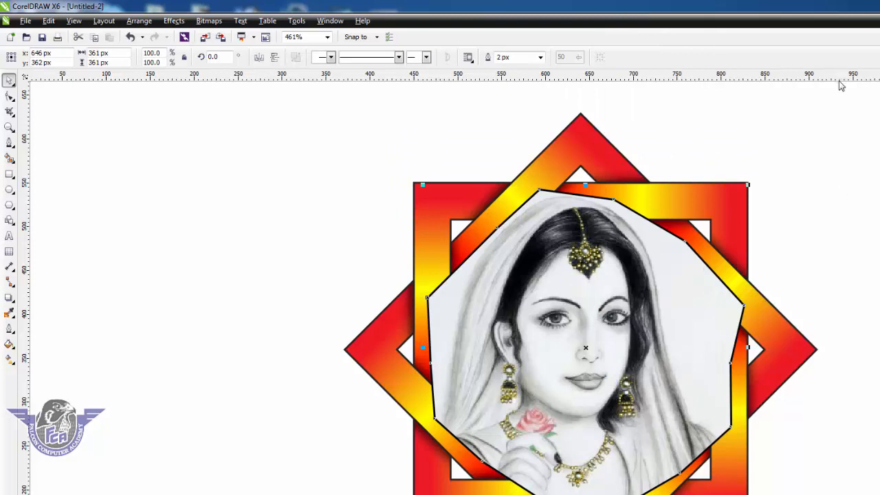
pyautogui.click(803, 265)
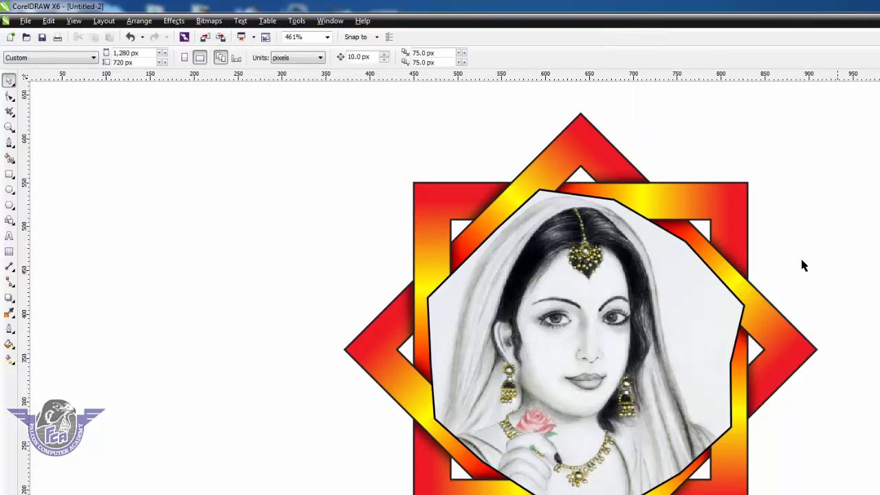
# - Send the PowerClipped portrait polygon to the back, behind the star frame
pyautogui.click(677, 295)
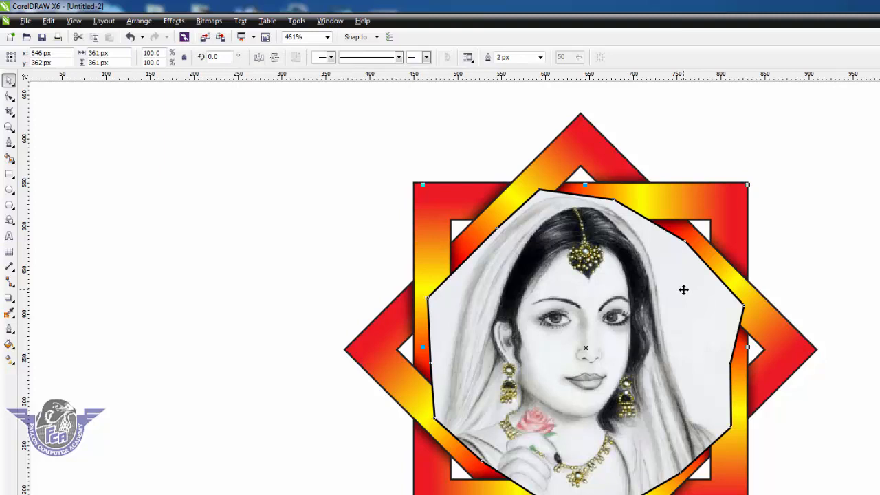
pyautogui.hotkey('shift', 'pagedown')
pyautogui.click(852, 250)
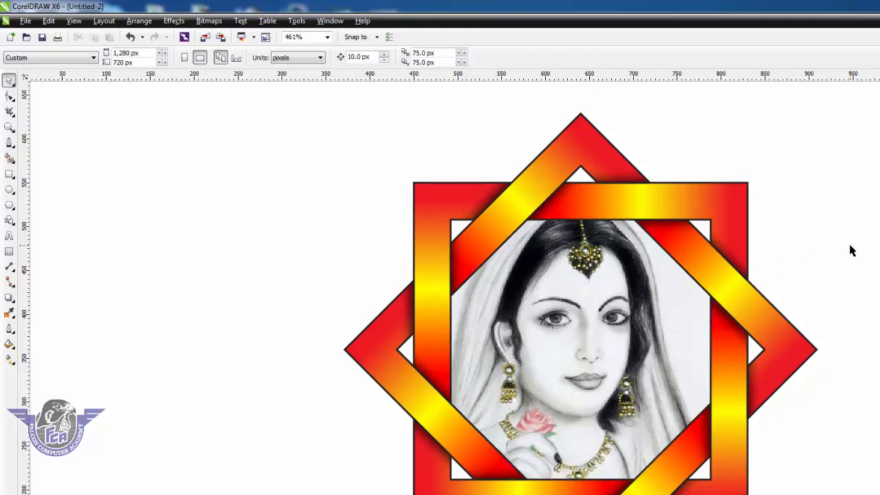
# - Add a 1,280 × 720 px rectangle covering the whole page as a background behind the star
pyautogui.scroll(-1, 853, 250)
pyautogui.scroll(-3, 851, 250)
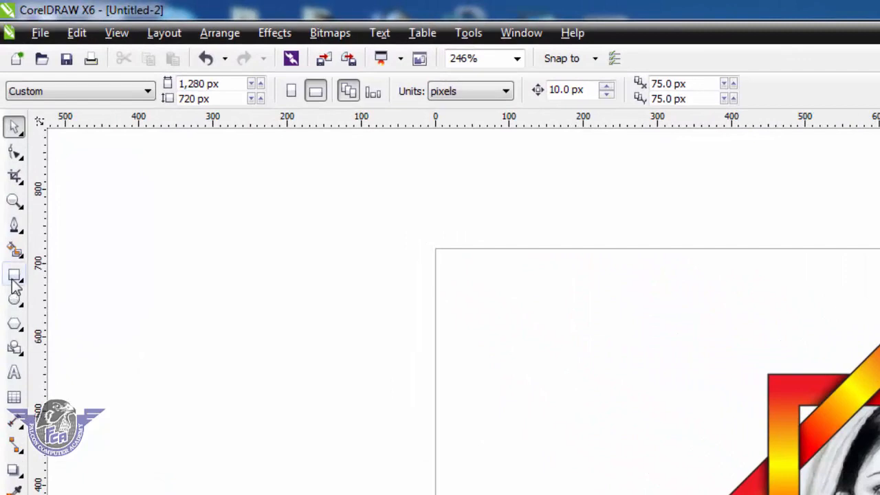
pyautogui.doubleClick(9, 186)
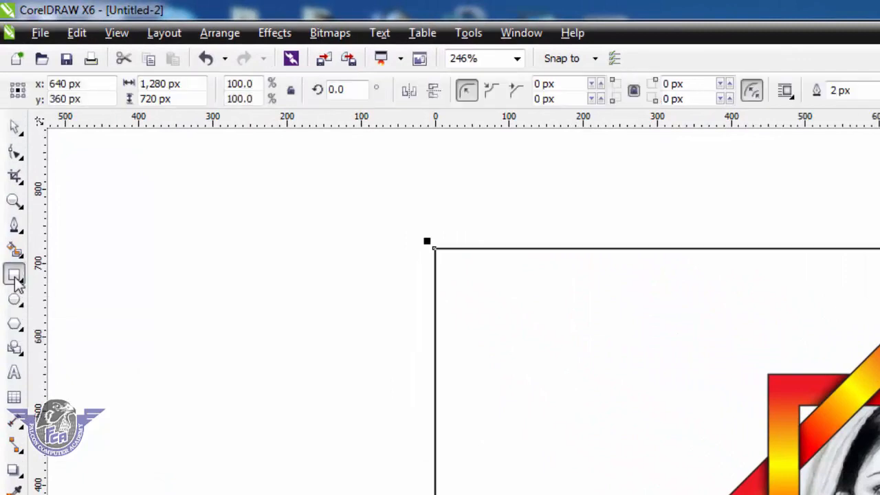
pyautogui.press('space')
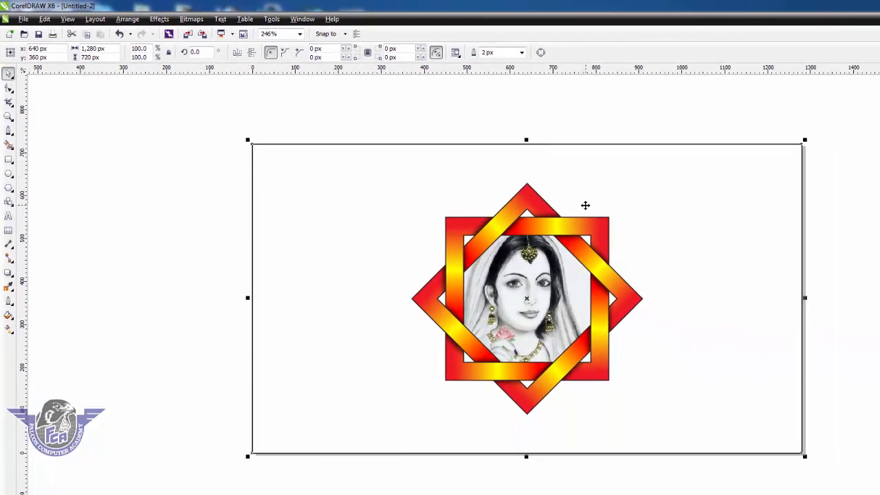
# - Give the page-sized rectangle a two-color radial fountain fill from light peach to white and remove its outline
pyautogui.press('F11')
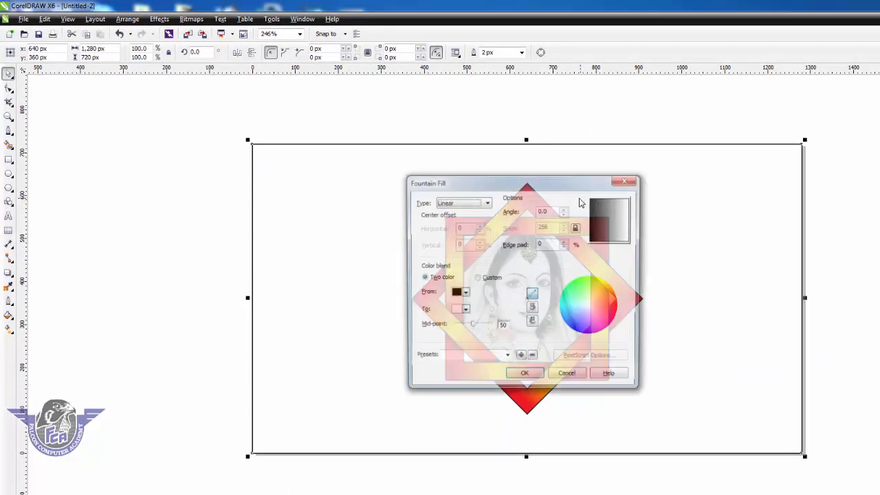
pyautogui.click(487, 203)
pyautogui.click(467, 219)
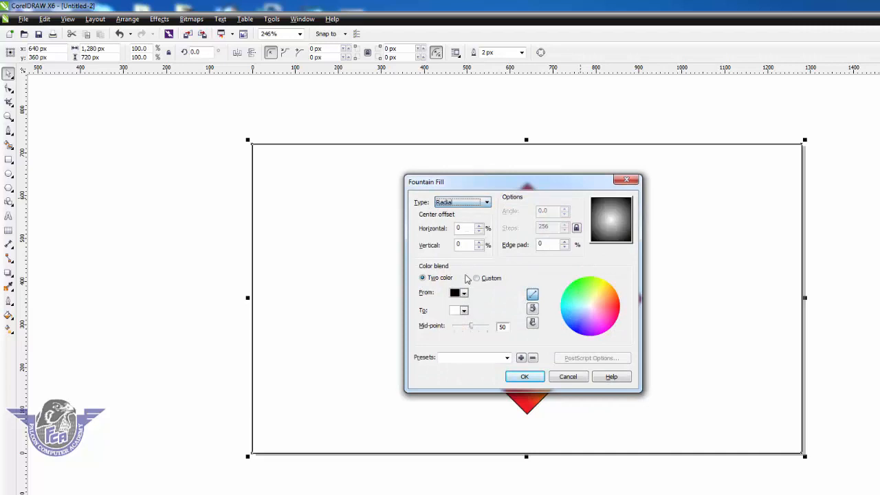
pyautogui.click(464, 292)
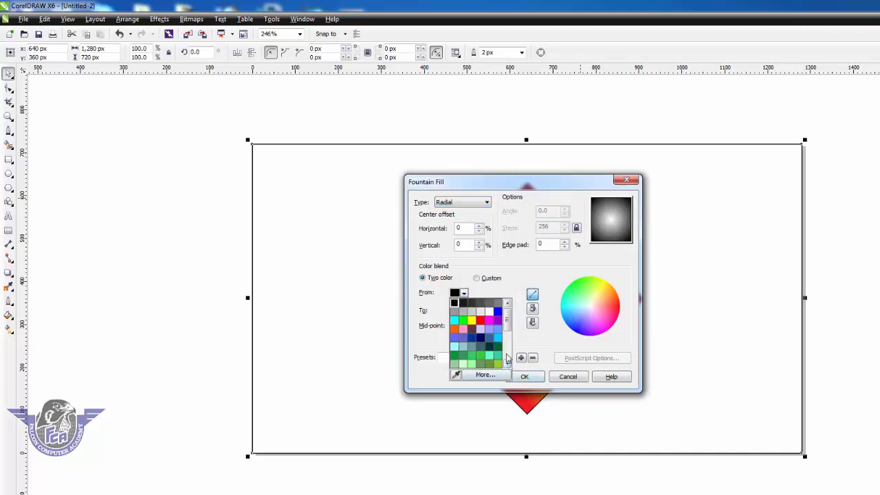
pyautogui.moveTo(507, 320); pyautogui.dragTo(506, 358)
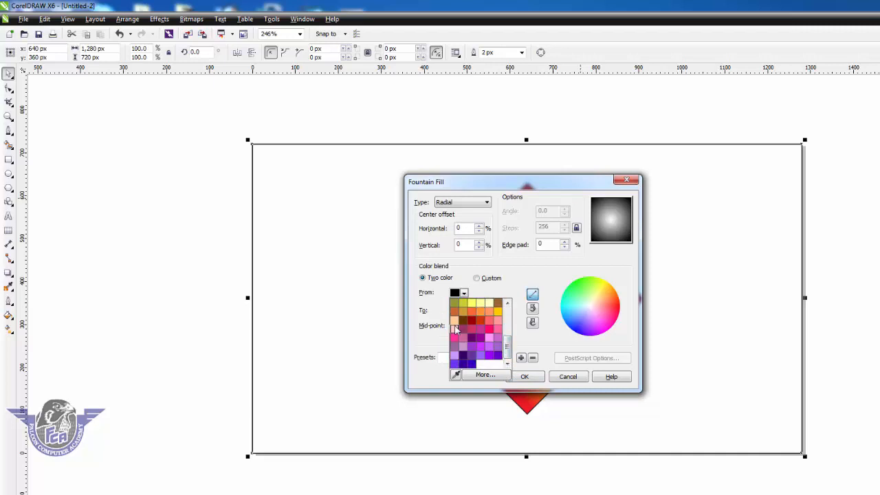
pyautogui.click(453, 326)
pyautogui.click(521, 377)
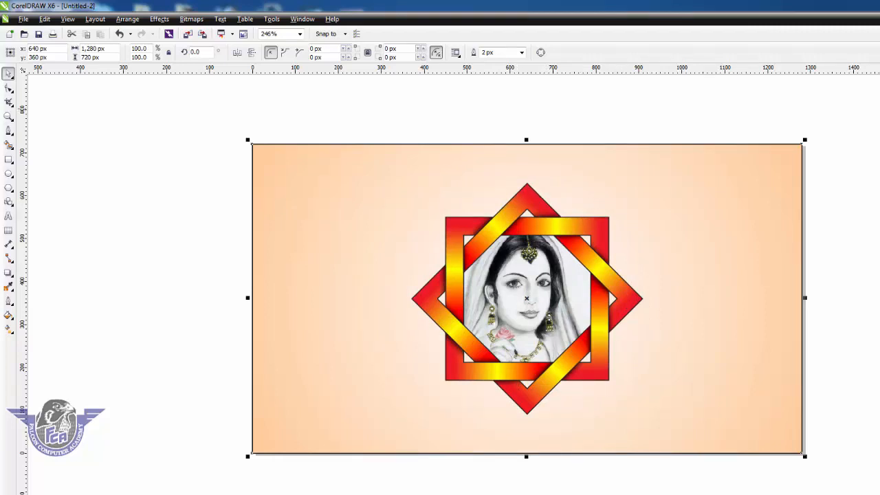
pyautogui.rightClick(874, 140)
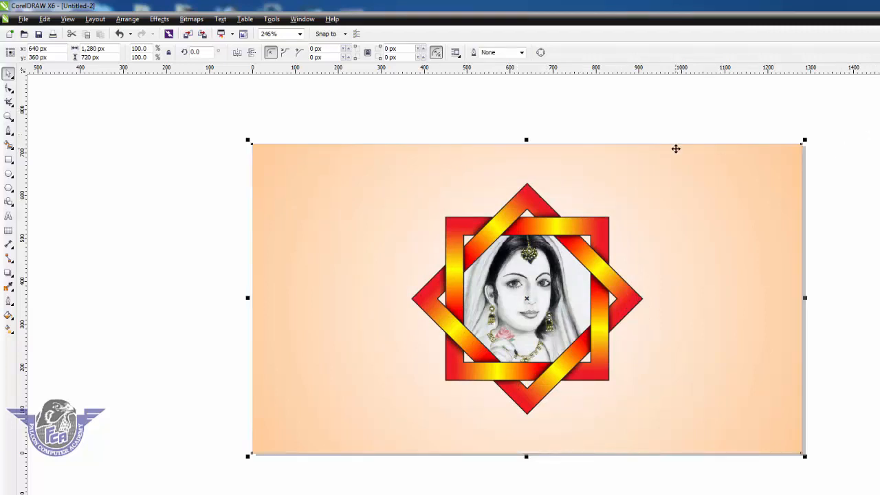